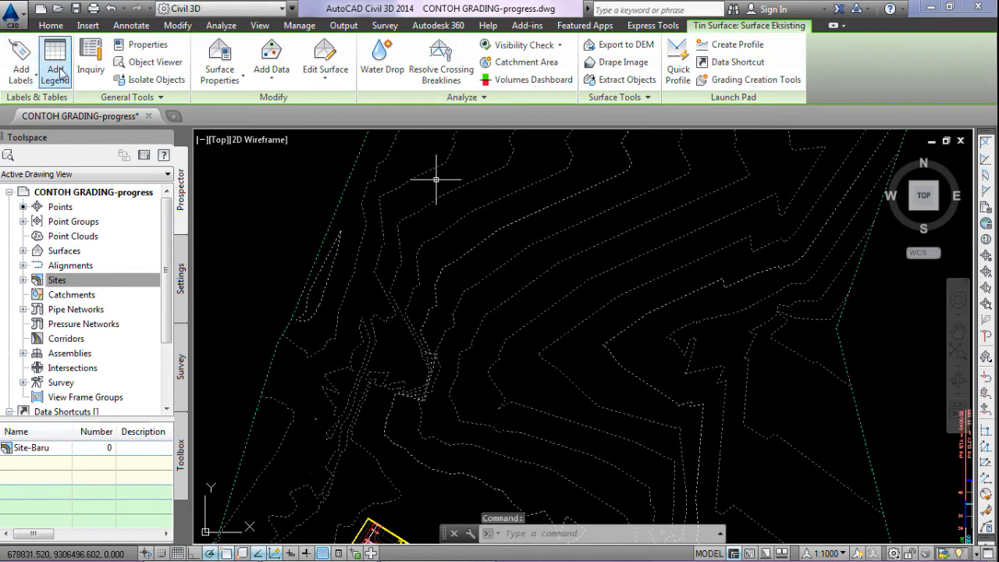
Step: Start adding surface labels with the label type set to Contour - Multiple, using the existing major and minor label styles
left_click(34, 77)
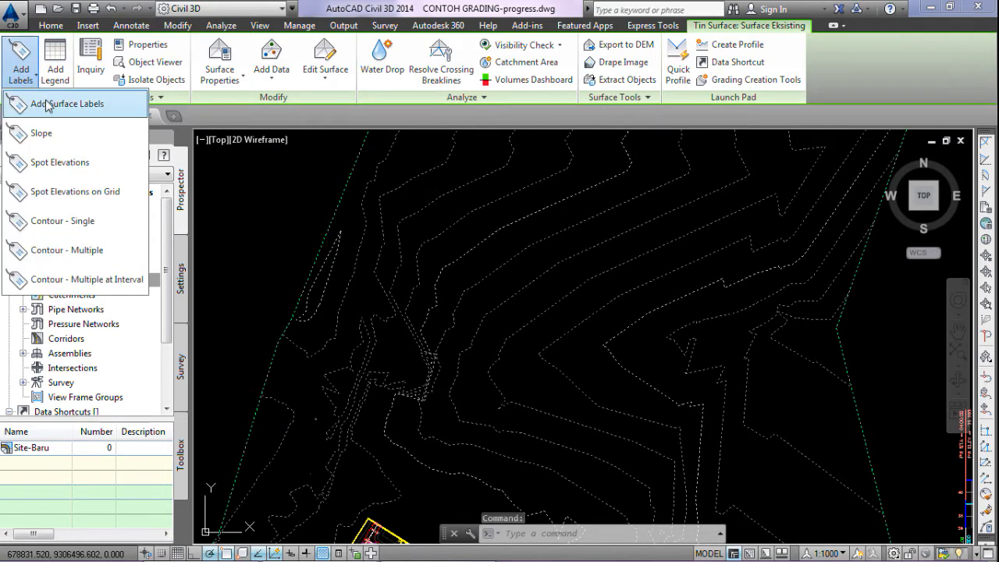
left_click(49, 103)
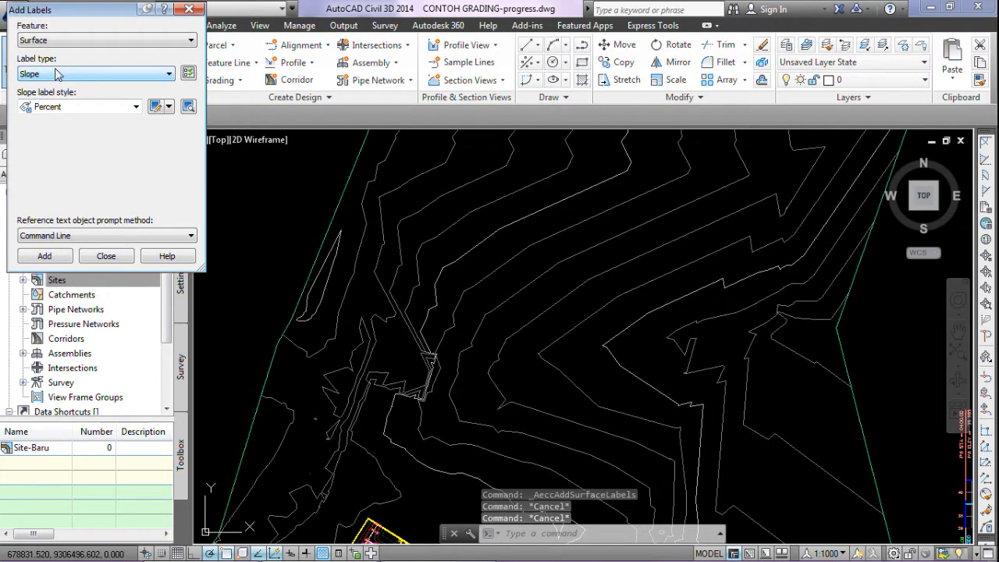
left_click(56, 74)
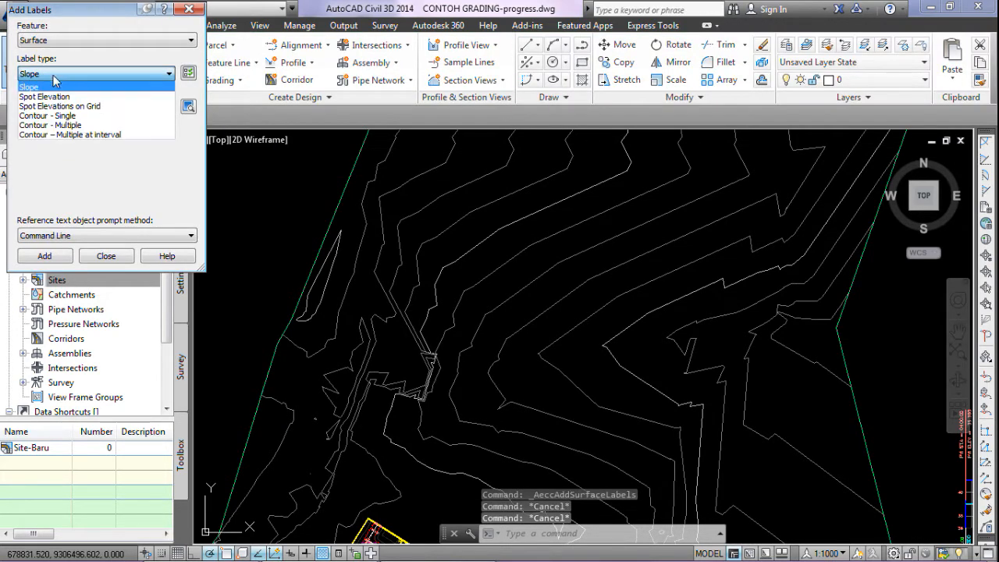
left_click(64, 125)
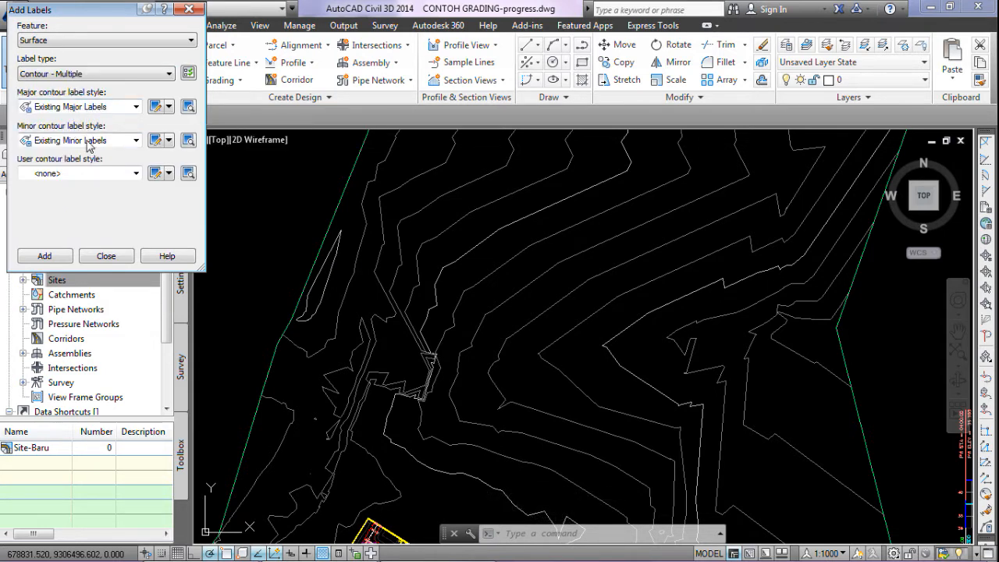
left_click(44, 257)
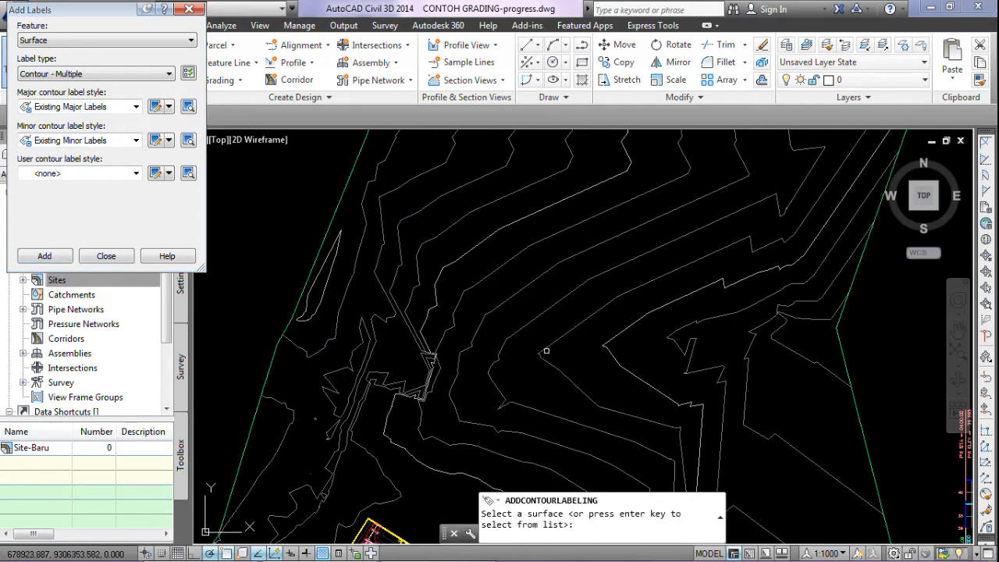
Step: Label the Surface Eksisting contours along a diagonal line from inside the 37.50 contour northwest to the 33.00 contour, and finish labelling
left_click(544, 314)
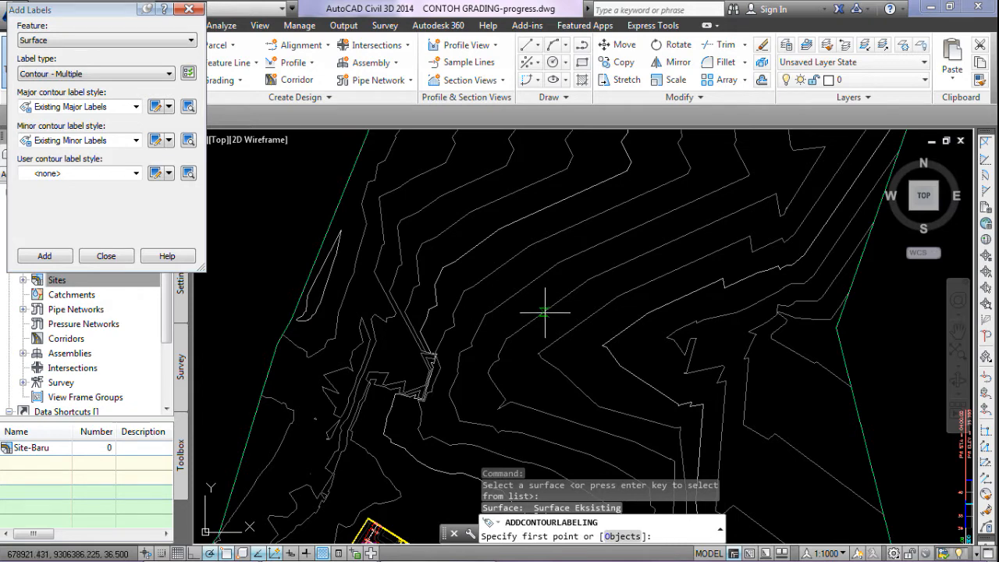
scroll(565, 309, "down", 2)
scroll(624, 335, "up", 3)
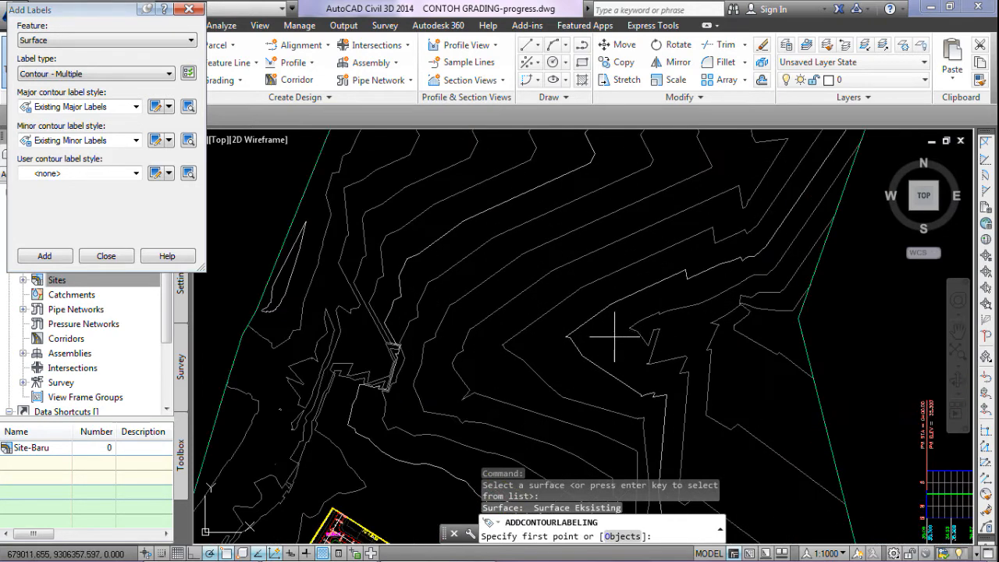
left_click(614, 336)
scroll(624, 343, "down", 2)
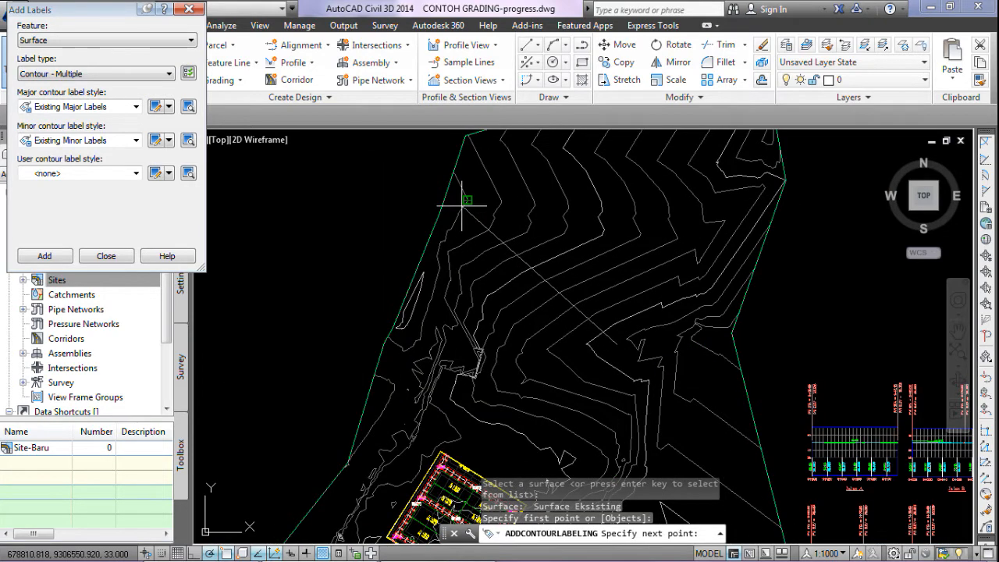
scroll(515, 234, "up", 2)
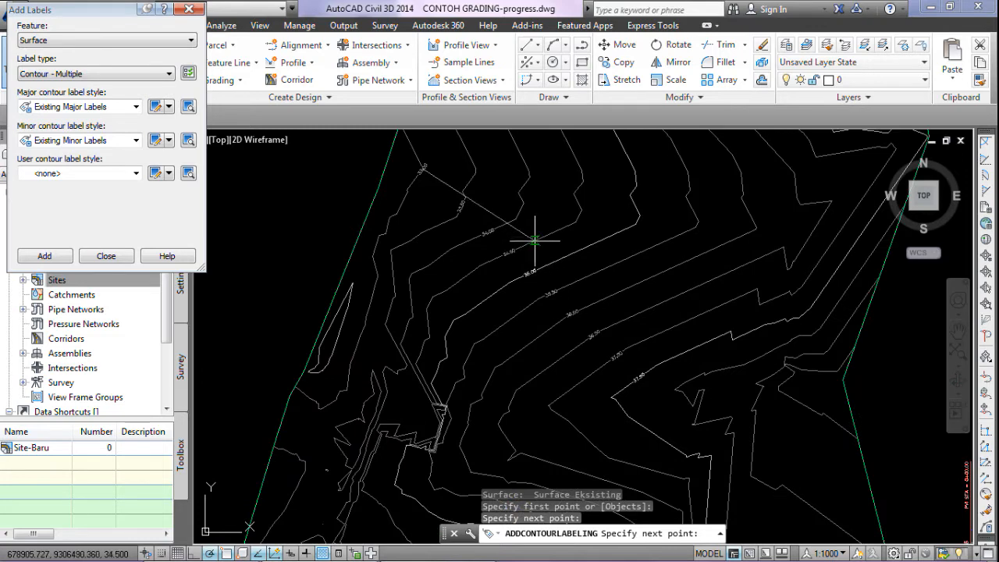
key("Escape")
scroll(535, 238, "up", 3)
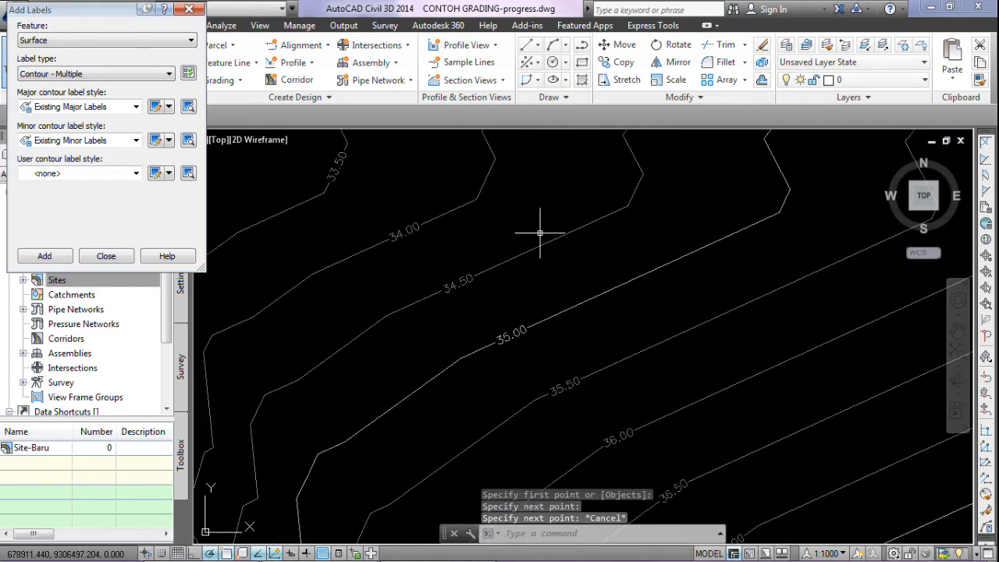
scroll(517, 304, "down", 3)
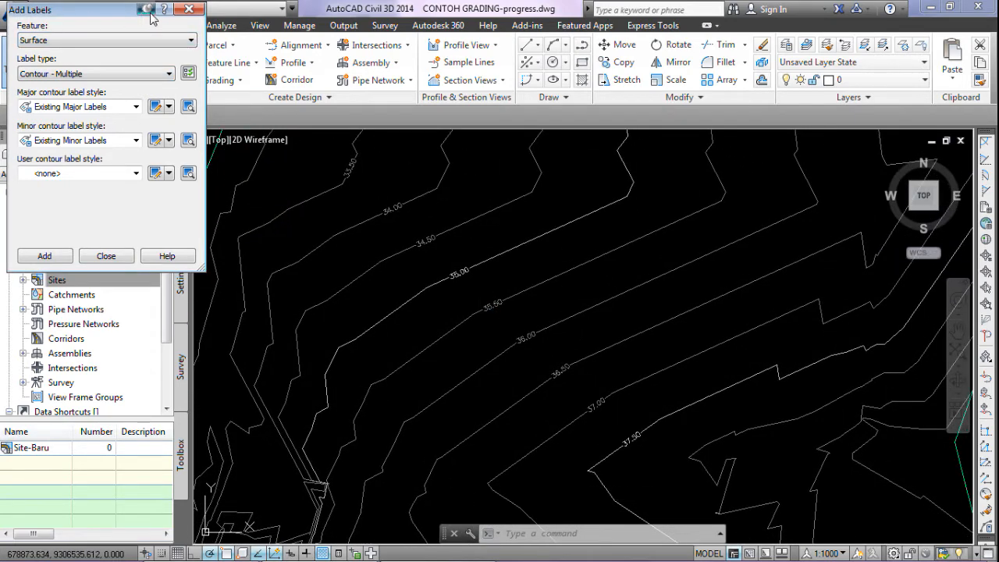
left_click(188, 10)
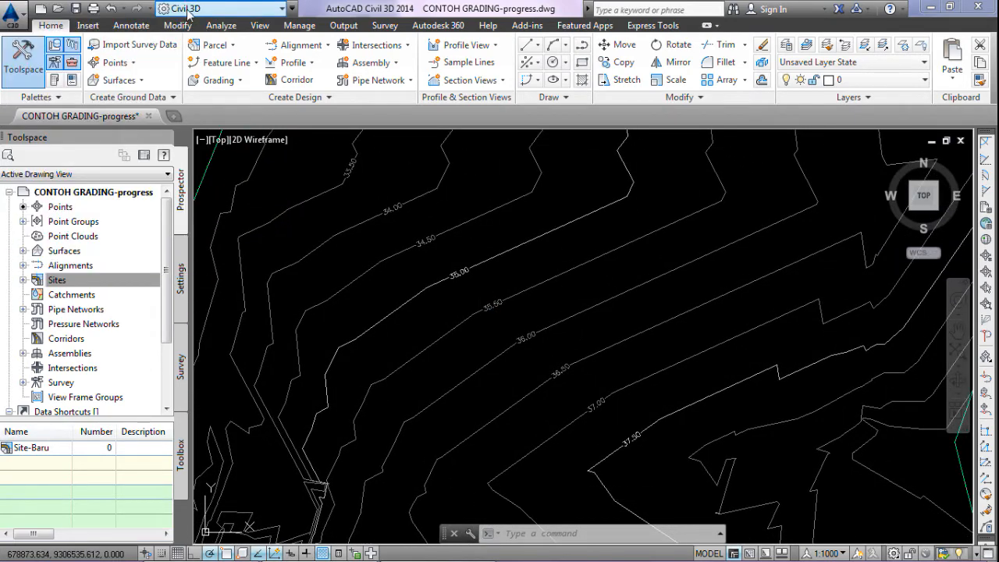
Step: Draw a rectangle over the labelled contours, from near the 37.00 label northwest to beyond the 33.50 label
left_click(581, 63)
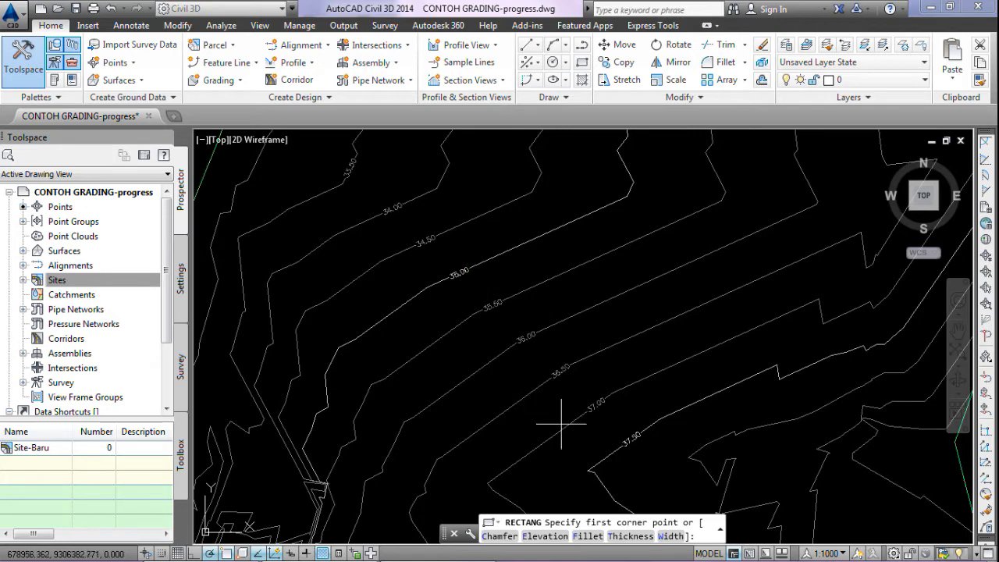
left_click(615, 430)
scroll(335, 175, "down", 4)
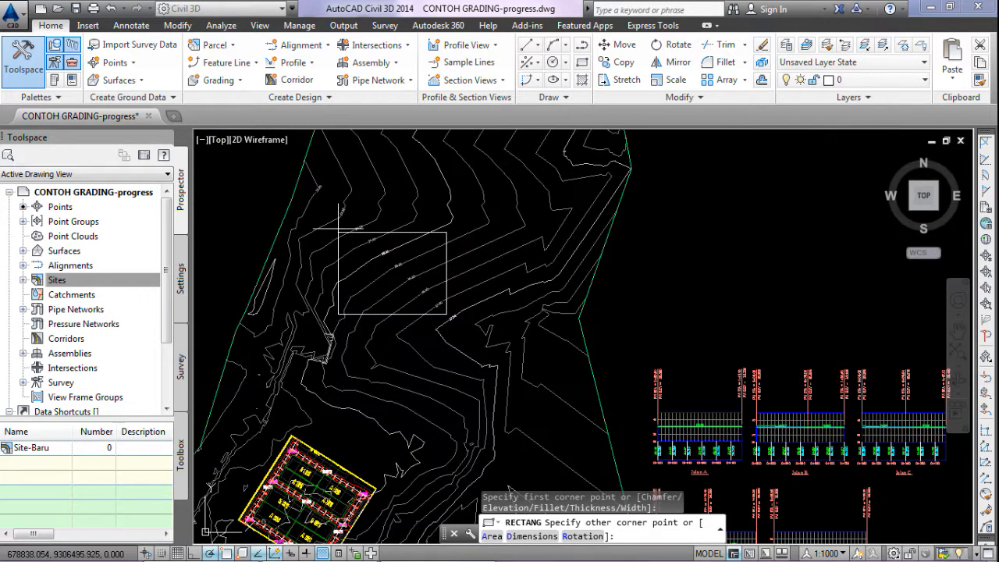
scroll(337, 181, "up", 3)
left_click(339, 179)
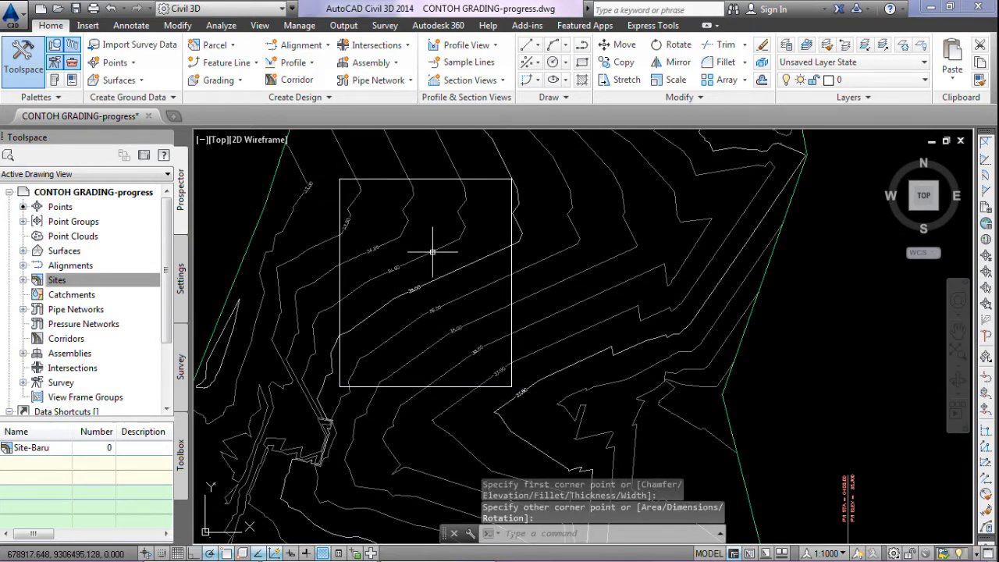
Step: Convert the rectangle into a feature line in Site-Baru, erasing the original entity and assigning an elevation of 37.000 m
scroll(430, 260, "up", 2)
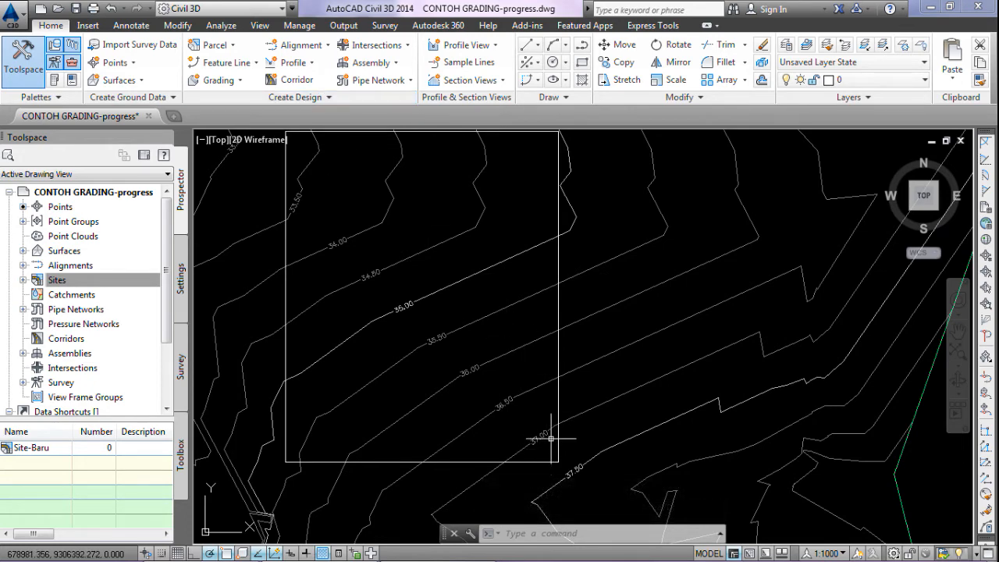
left_click(233, 69)
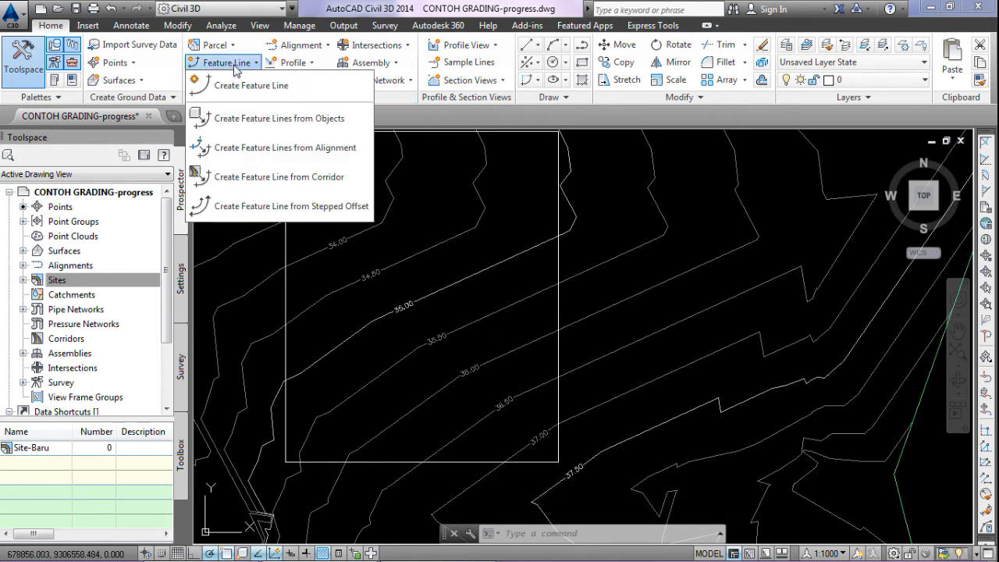
left_click(283, 119)
left_click(556, 355)
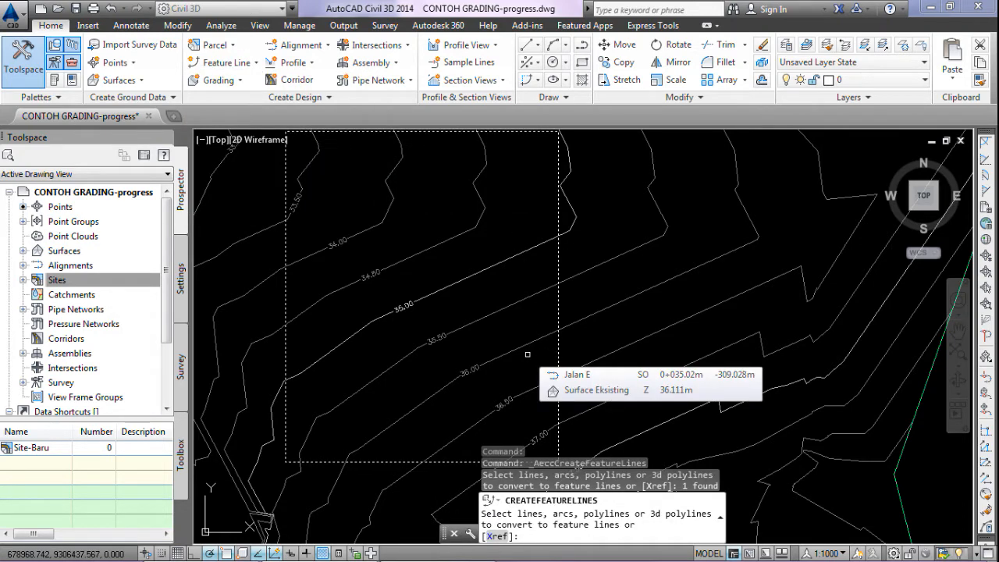
key("Return")
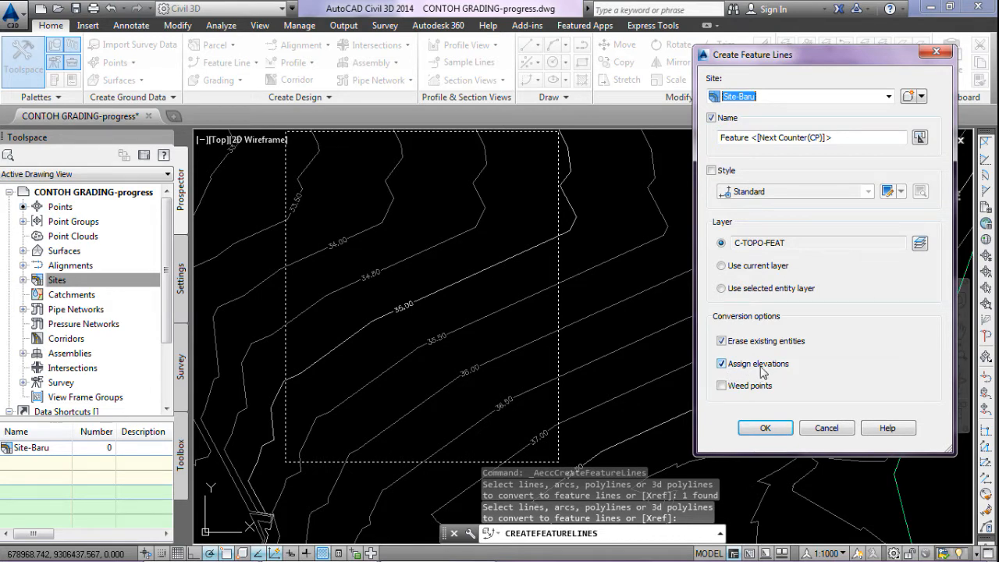
left_click(765, 428)
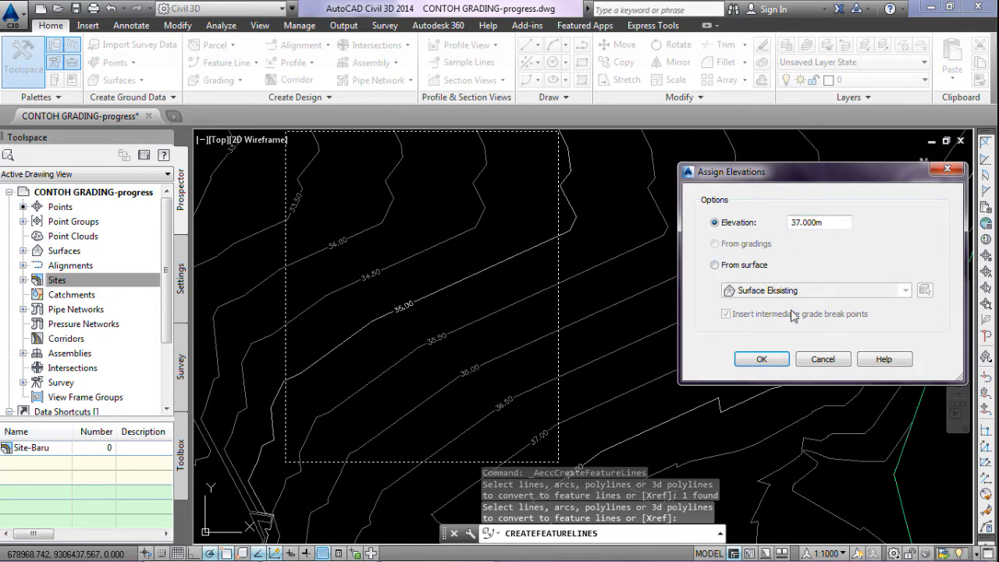
left_click(762, 359)
scroll(736, 346, "down", 2)
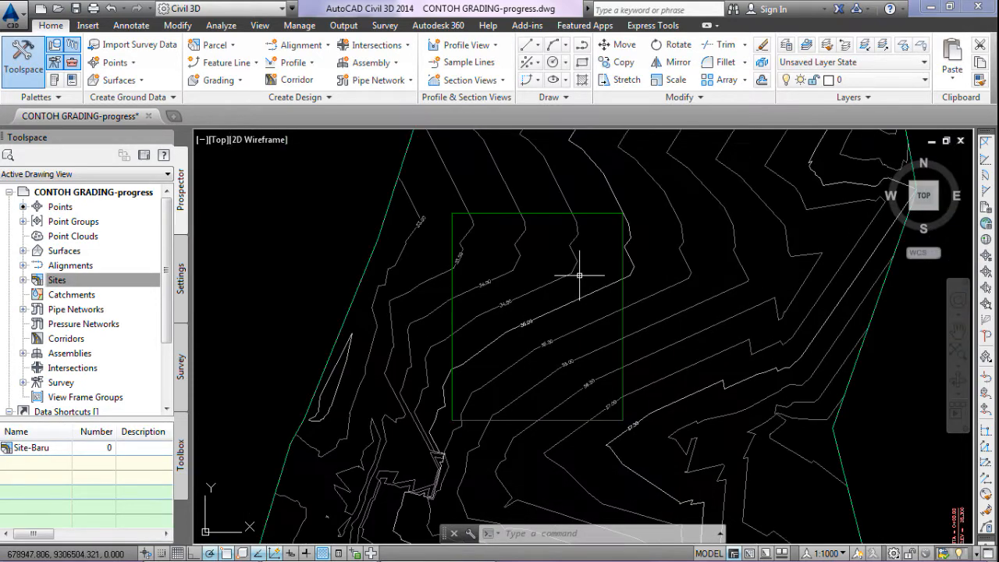
Step: Examine the alignments, feature lines, grading groups and parcels contained in Site-Baru under Sites
mouse_move(579, 275)
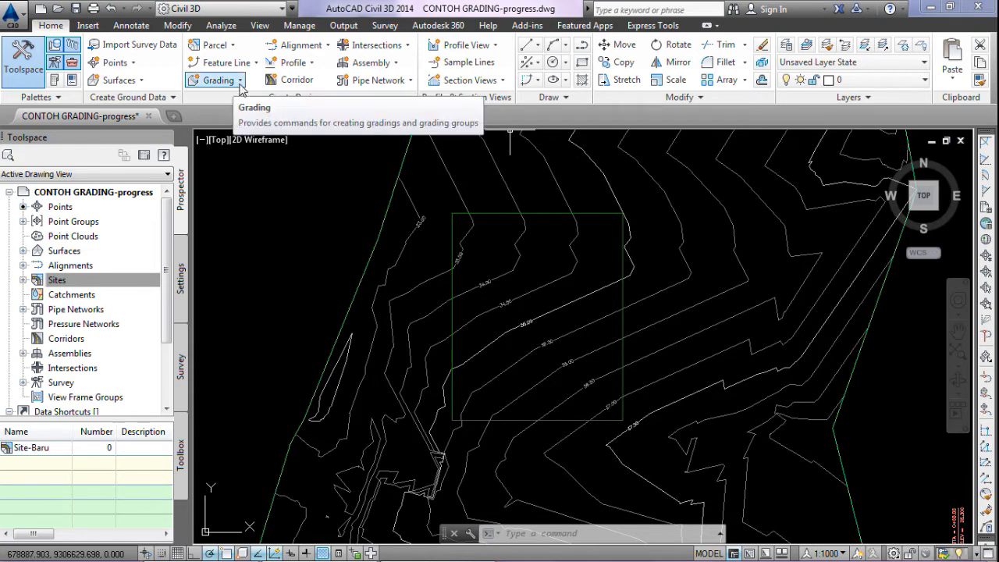
left_click(36, 280)
left_click(23, 280)
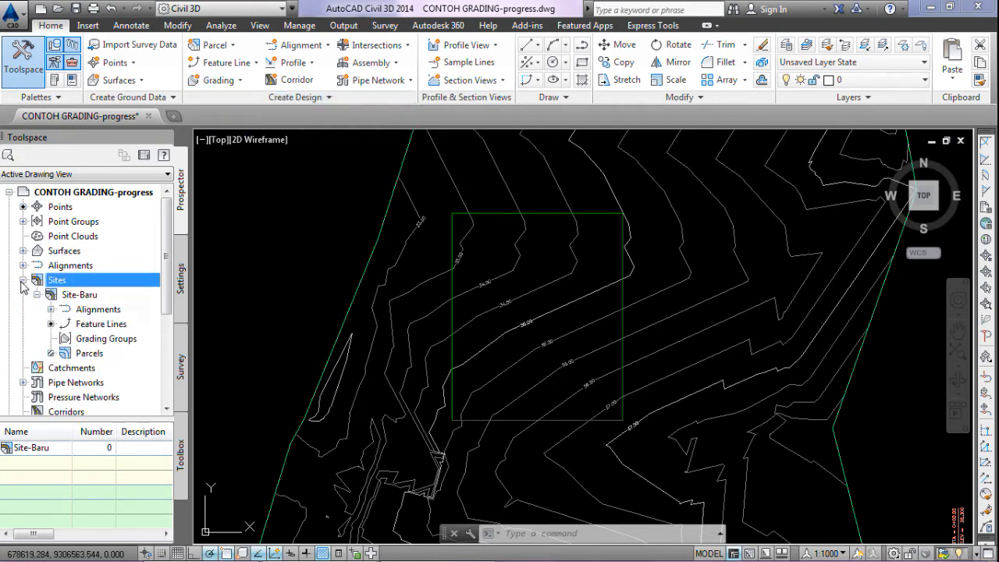
left_click(38, 294)
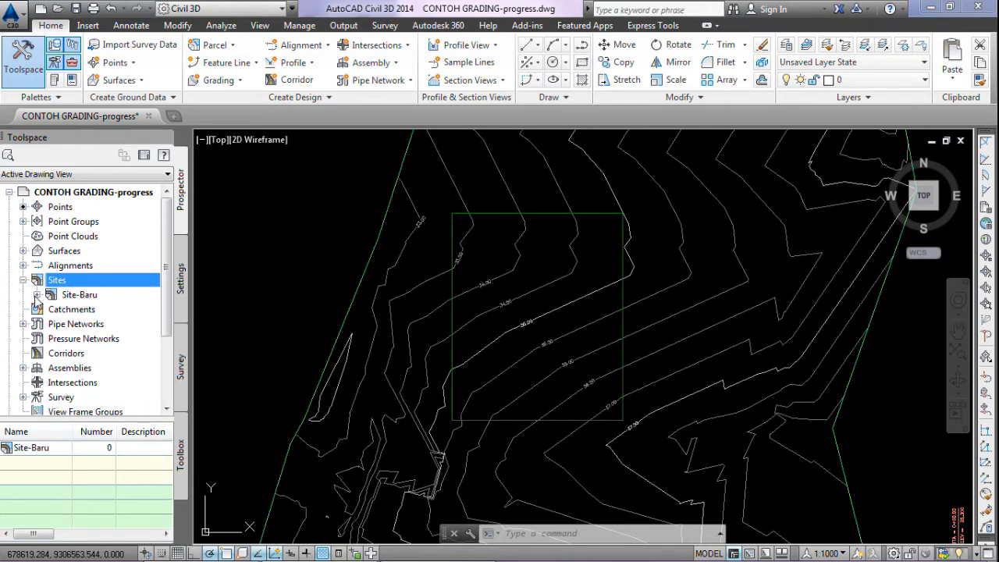
left_click(37, 295)
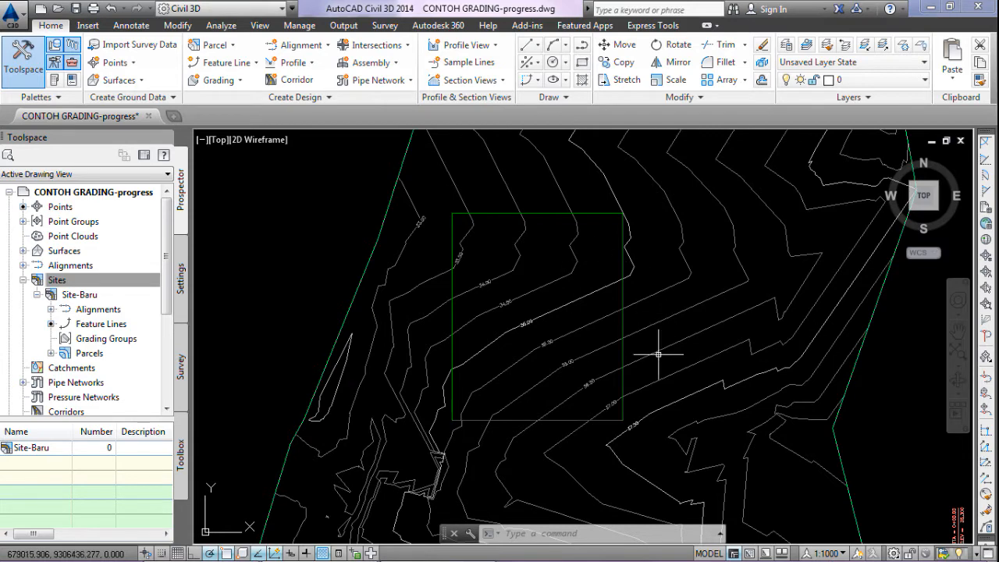
double_click(79, 294)
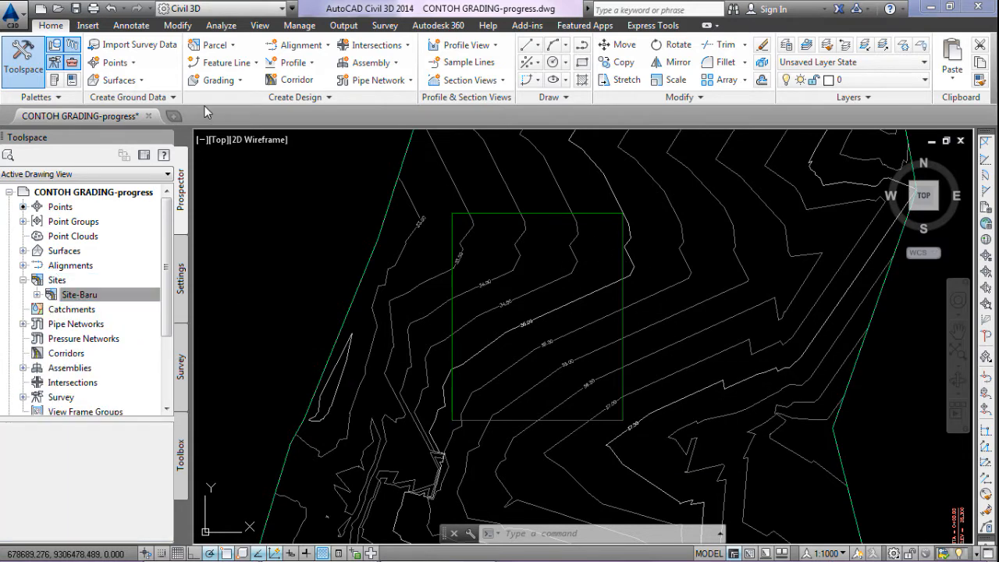
Step: Create a grading group named GradingRencana with automatic surface creation and Surface Eksisting as the volume base surface
left_click(241, 81)
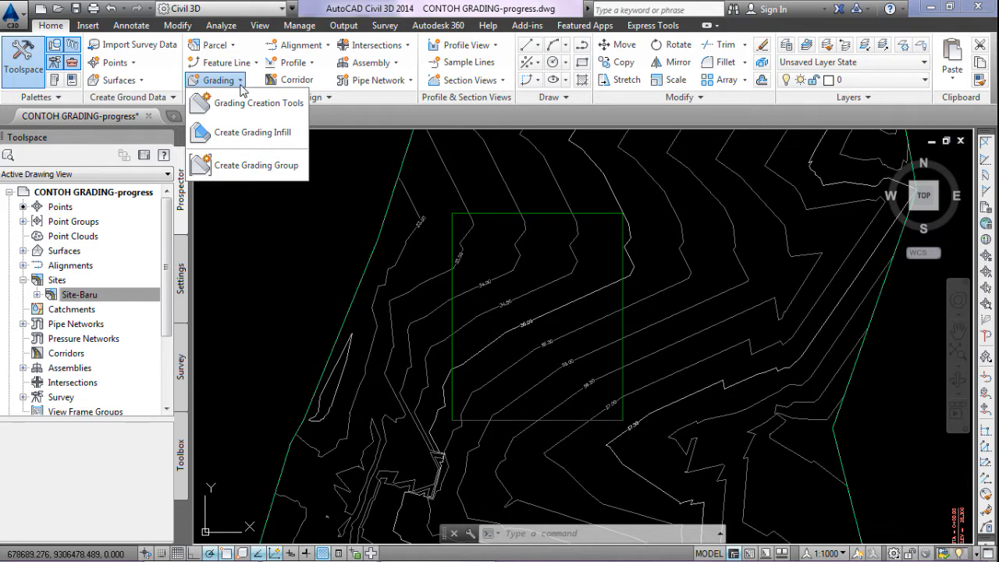
left_click(242, 103)
left_click_drag(311, 125, 413, 148)
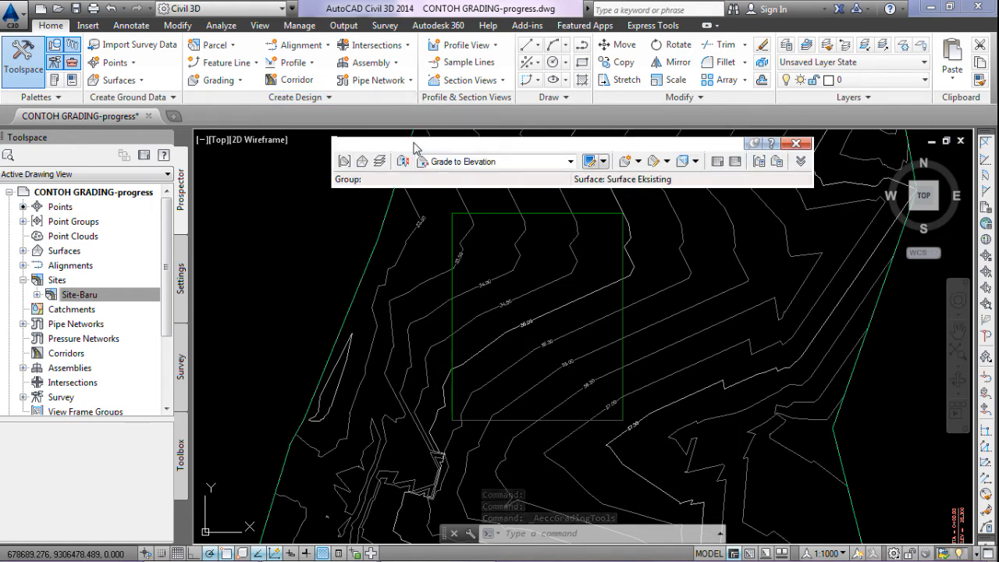
left_click(344, 161)
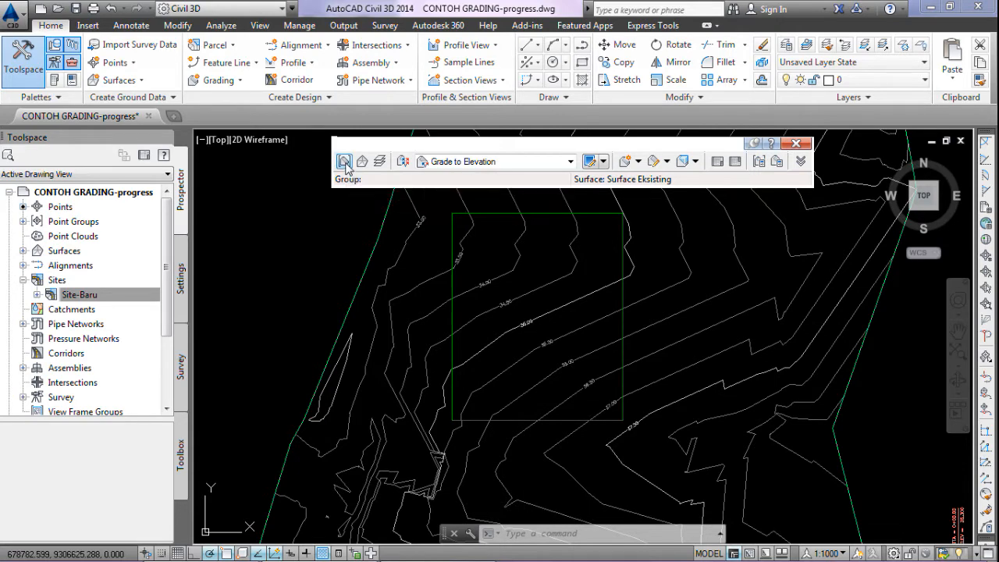
left_click_drag(263, 16, 253, 97)
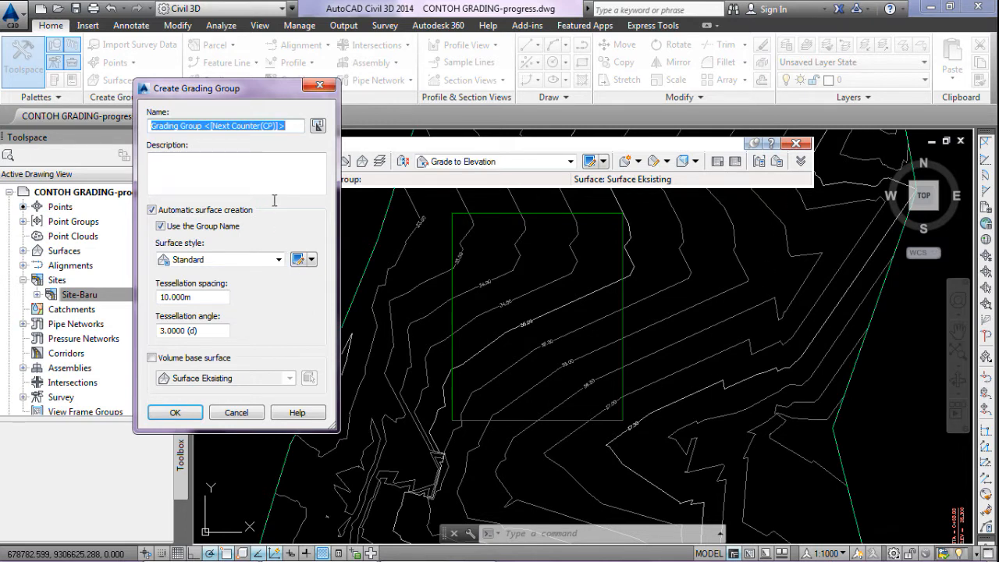
left_click_drag(298, 133, 183, 139)
type("Rencana")
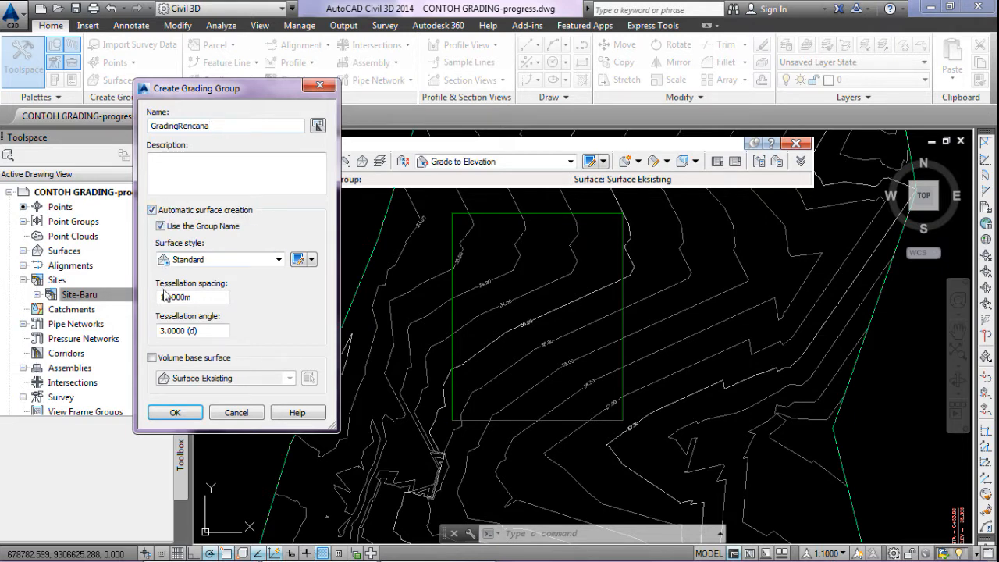
left_click(152, 359)
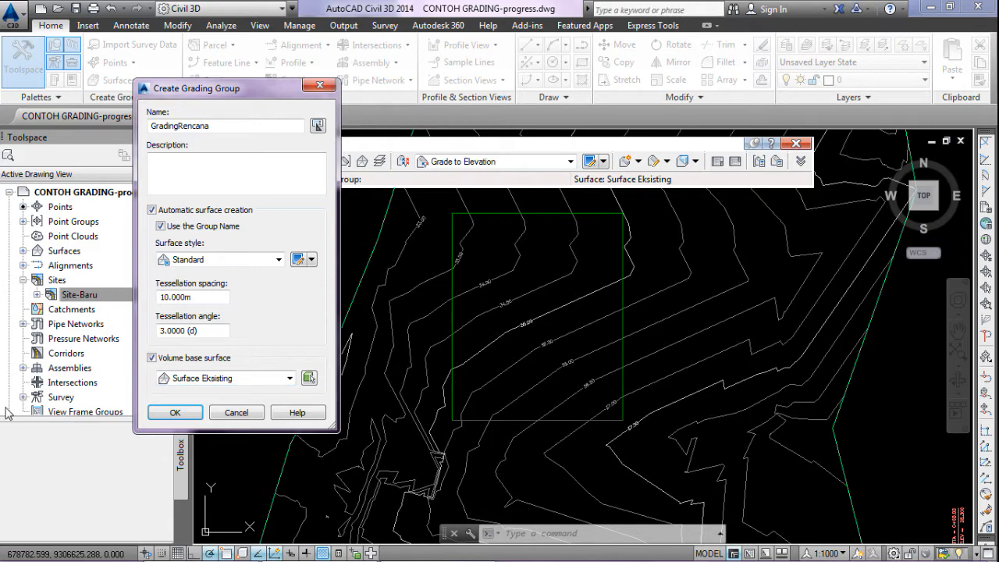
left_click(174, 412)
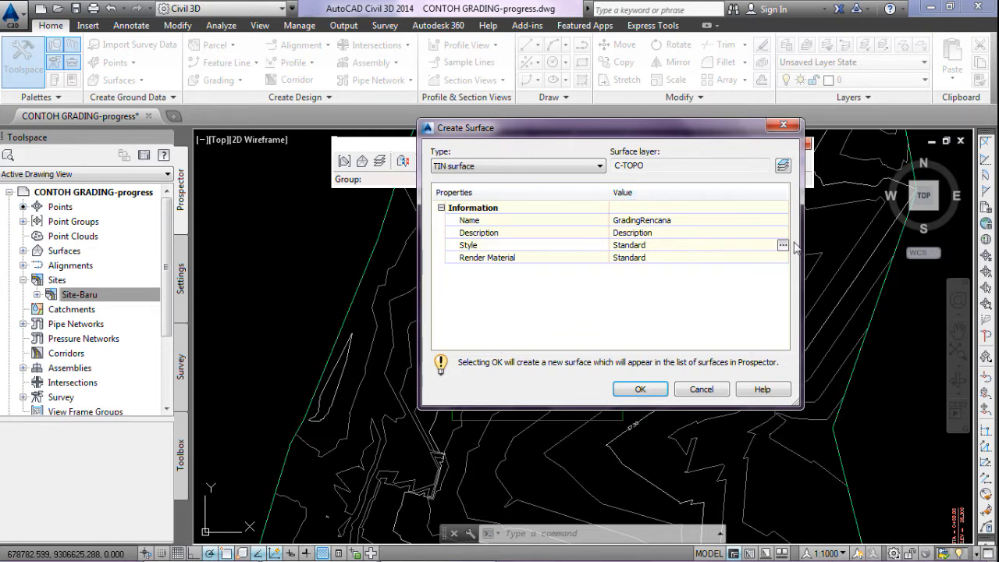
Step: Set the GradingRencana surface style to Contours 0.5m and 2.5m (Background) and create the surface
left_click(782, 246)
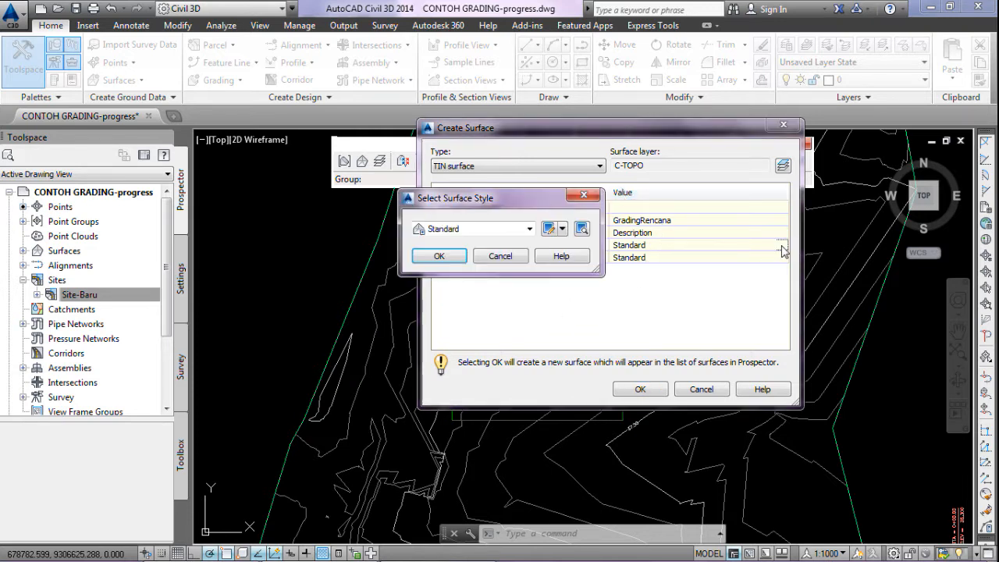
left_click(529, 229)
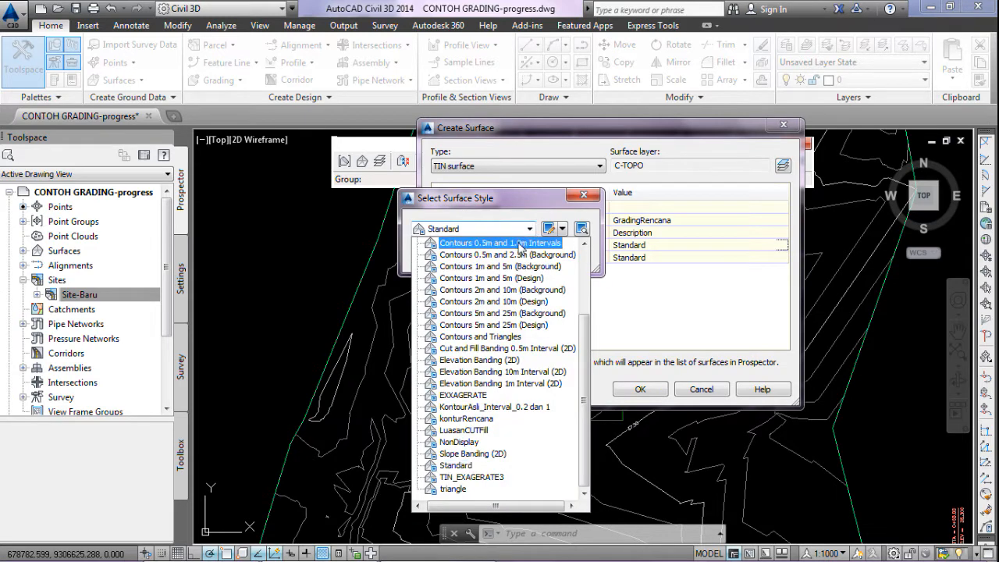
left_click(510, 255)
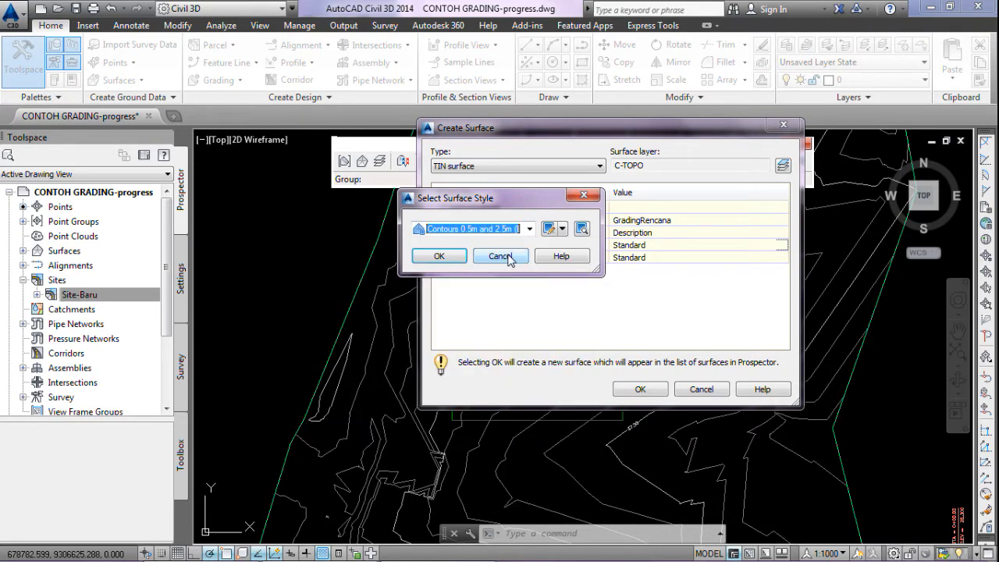
left_click(459, 260)
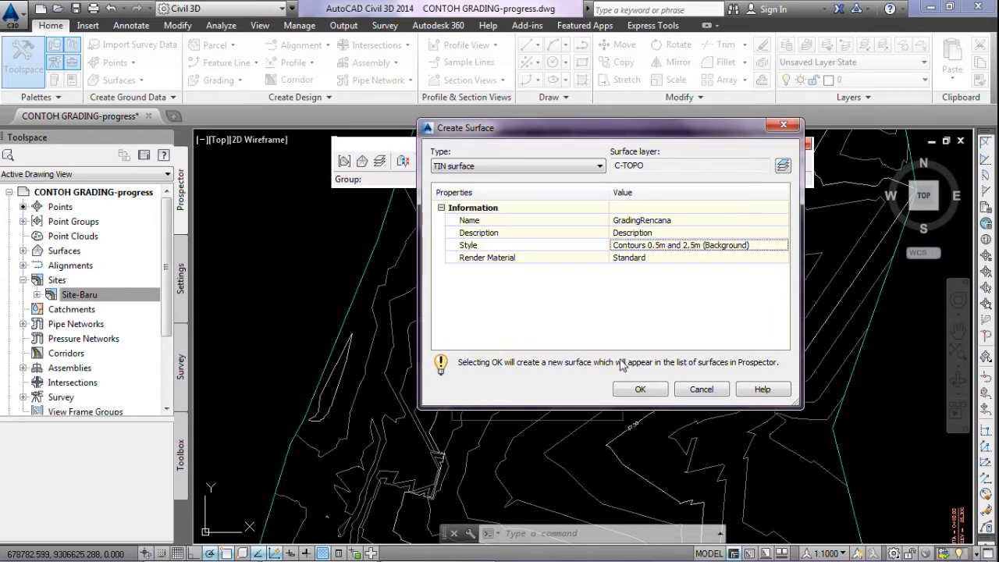
left_click(641, 389)
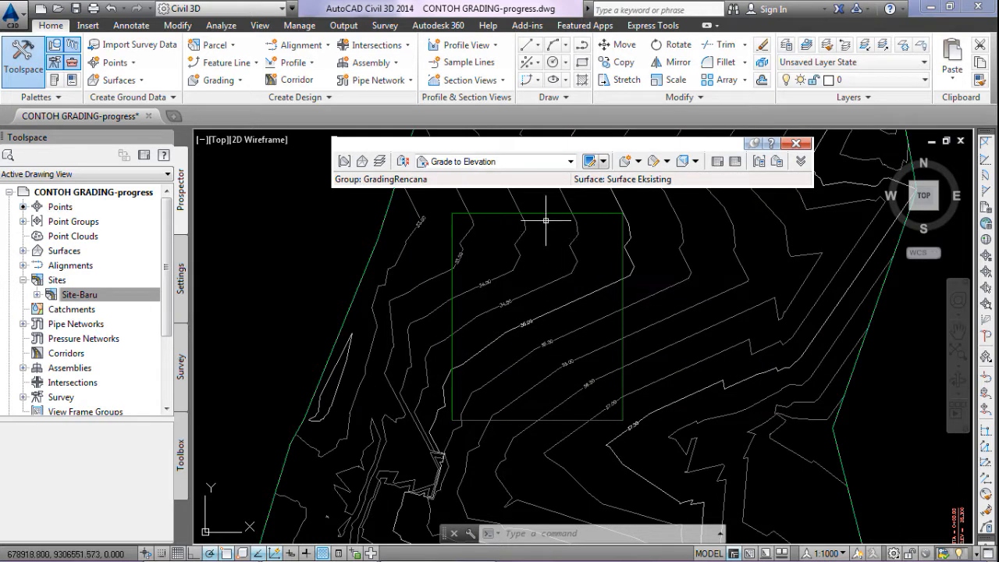
Step: Choose the Grade to Surface criteria for the grading group and review its cut and fill slope settings, accepting them as they are
left_click(544, 164)
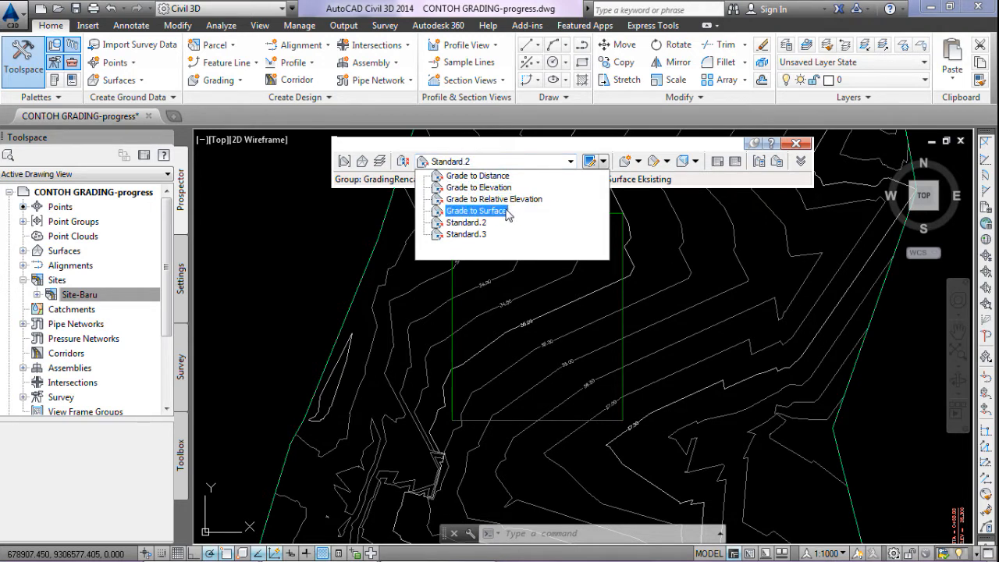
left_click(504, 211)
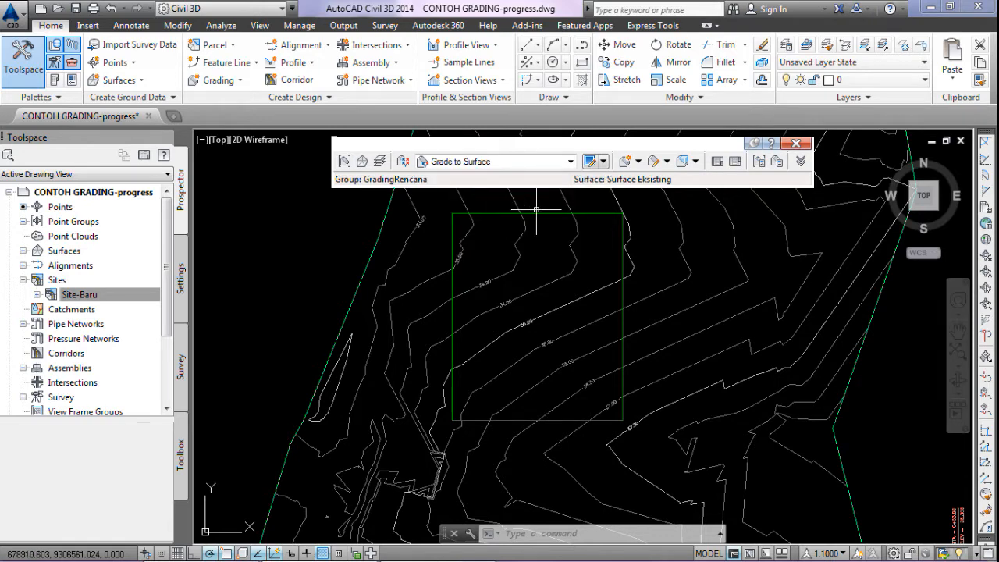
left_click(589, 167)
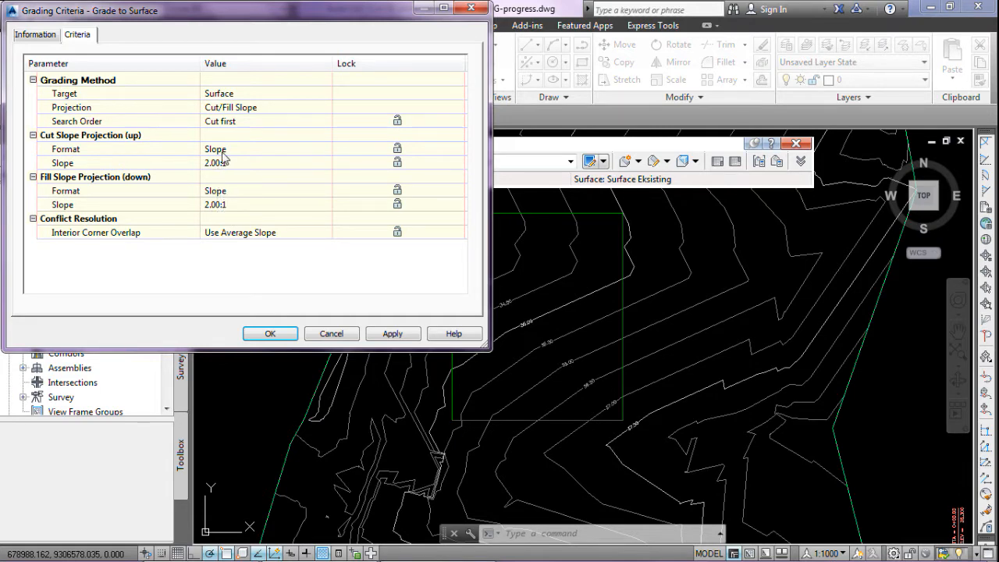
left_click(270, 333)
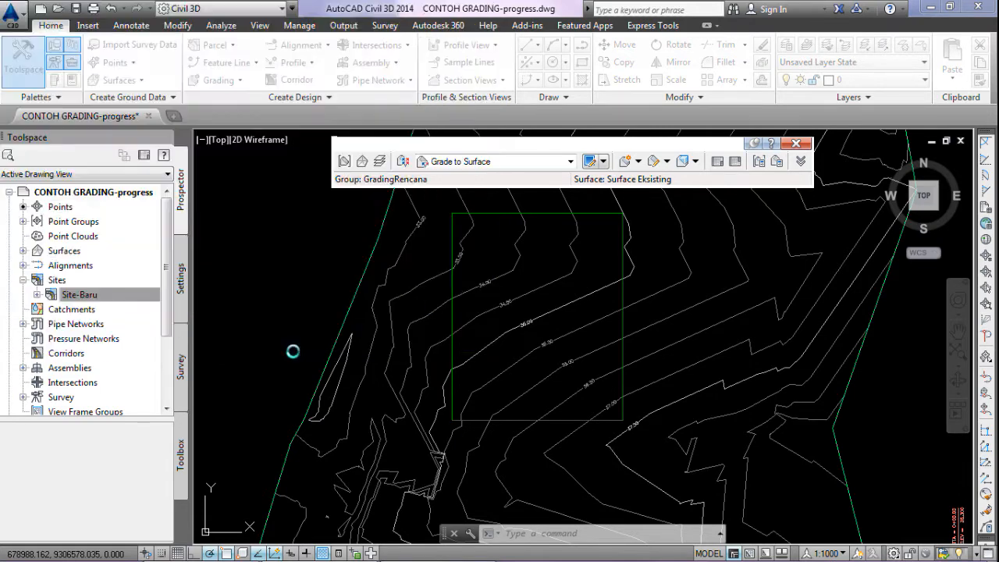
Step: Start a grading on the rectangular feature line, with the grading side outside the rectangle
left_click(638, 161)
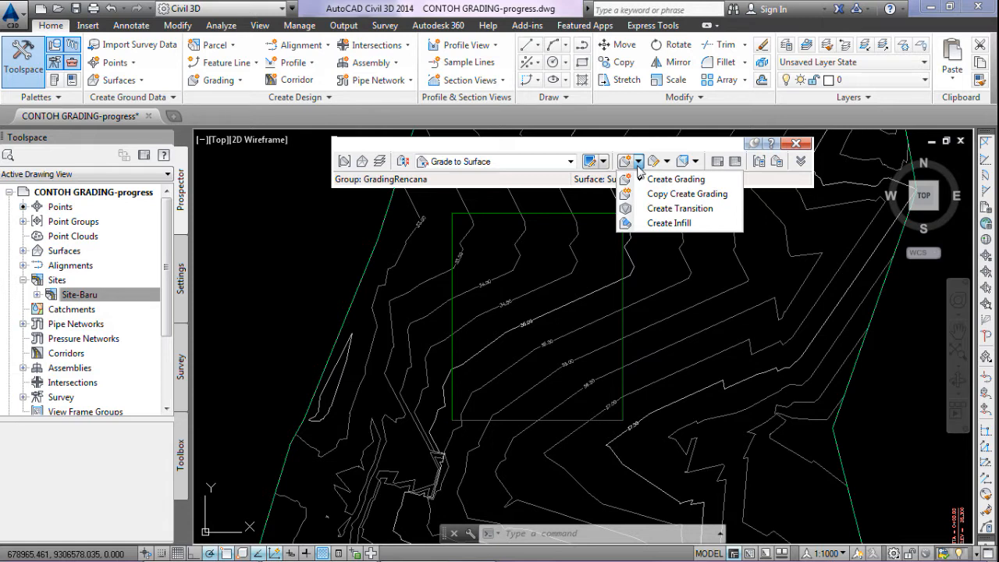
left_click(628, 165)
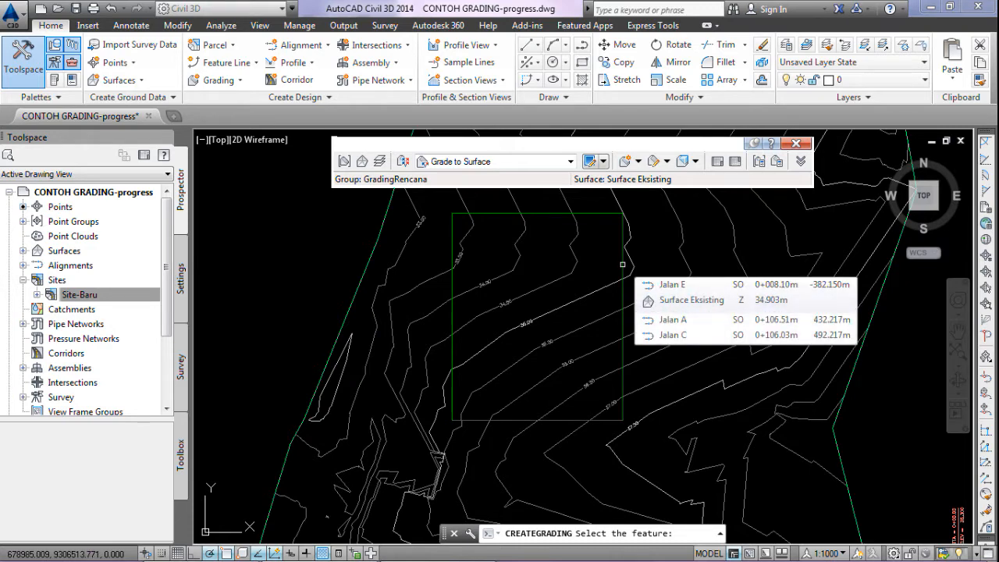
scroll(612, 425, "up", 2)
scroll(627, 399, "down", 2)
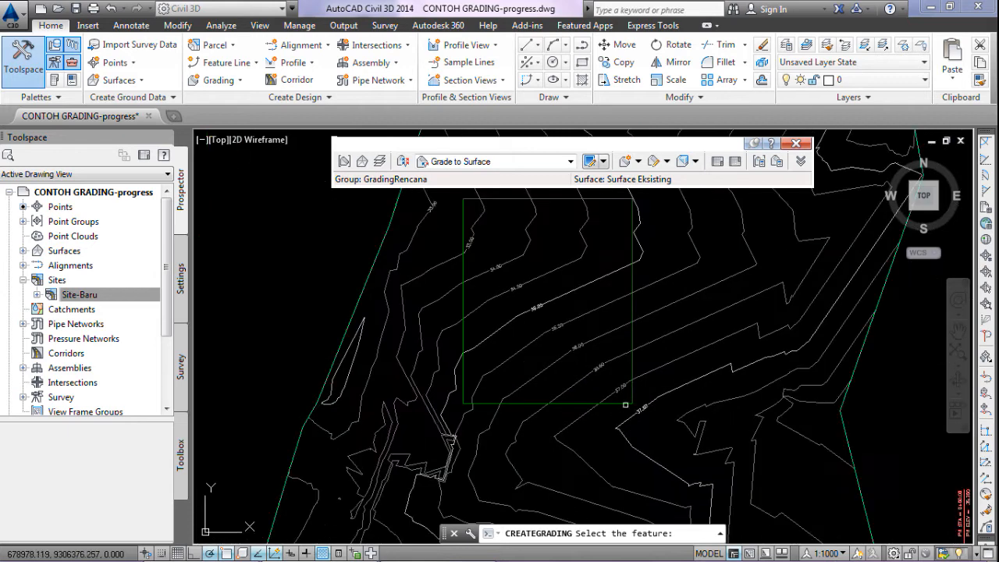
left_click(632, 372)
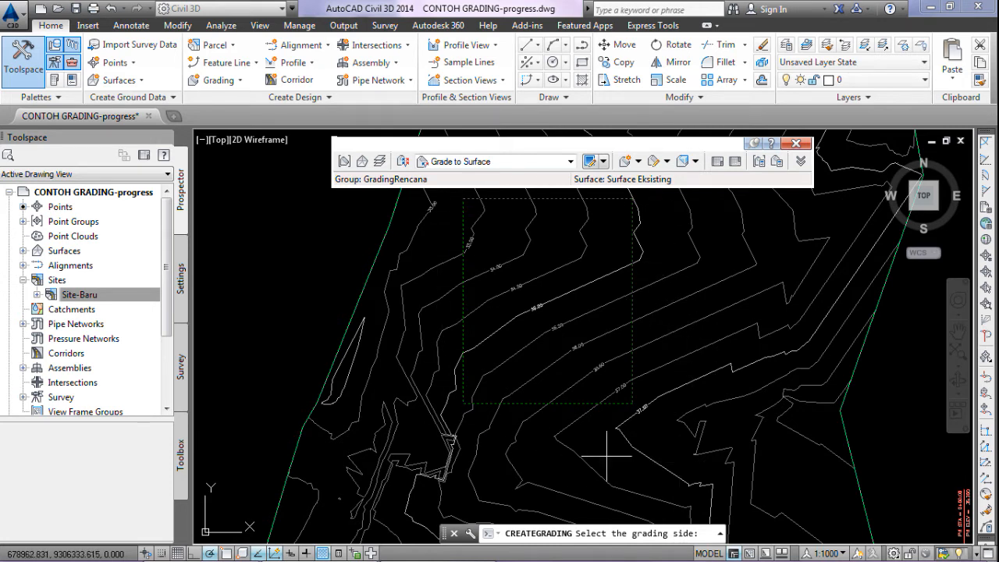
left_click(645, 302)
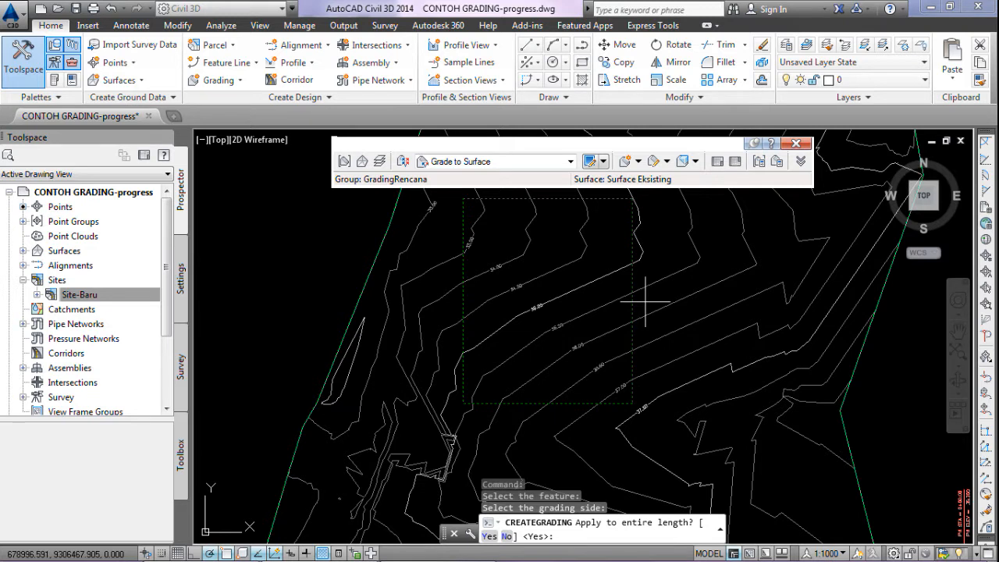
Step: Apply the grading to the feature line's entire length, using slope format with 2.00:1 for both cut and fill
key("Return")
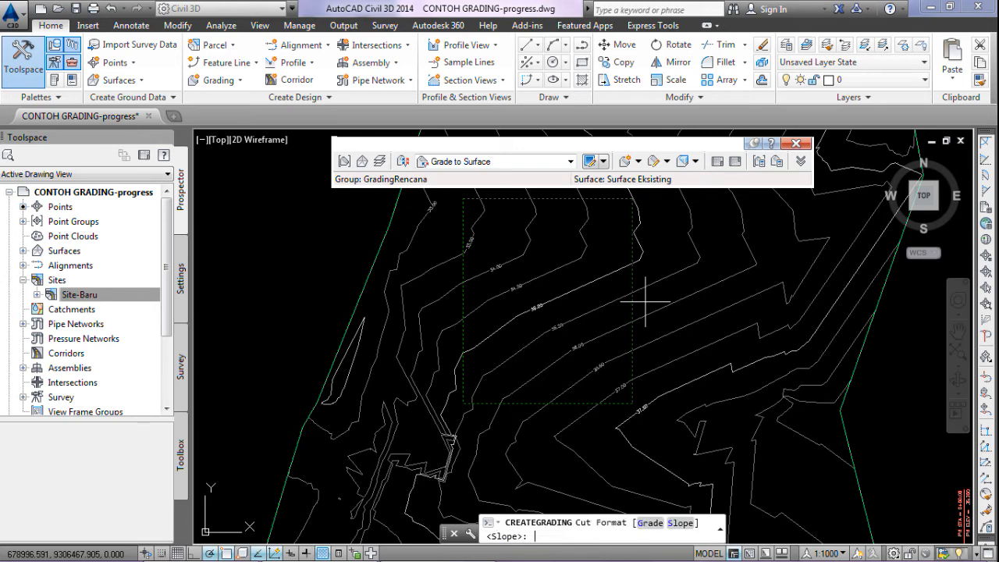
key("Return")
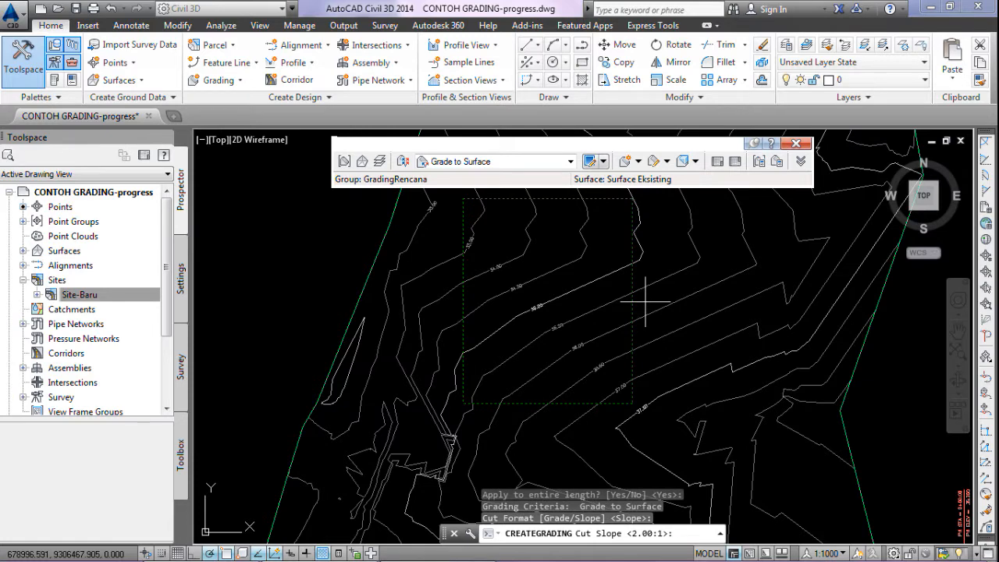
key("Return")
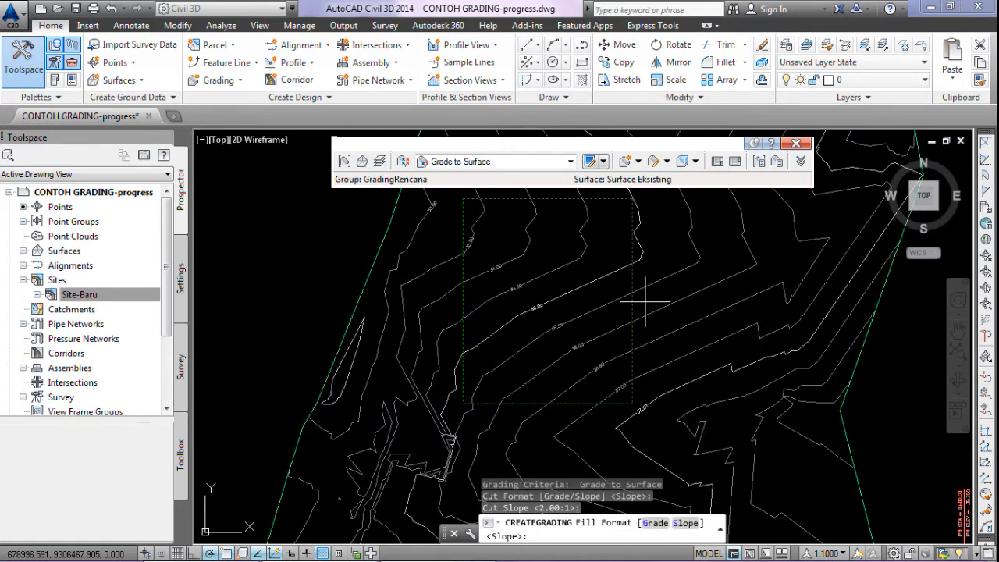
key("Return")
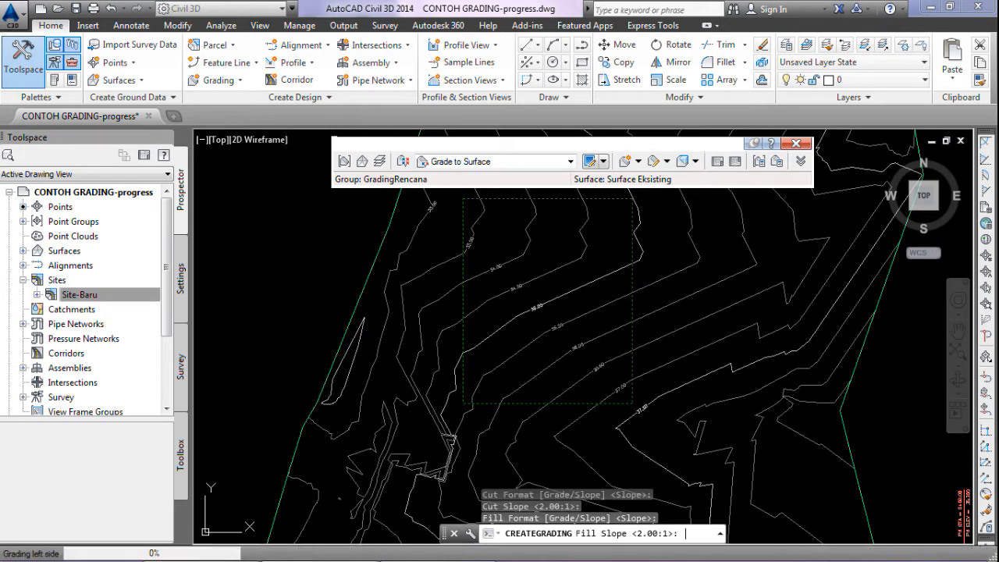
key("Return")
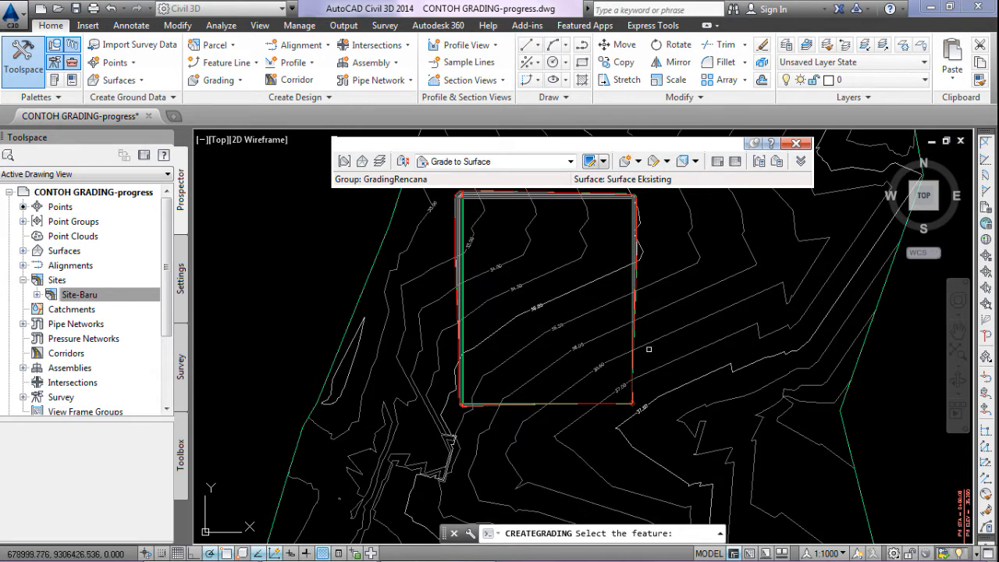
scroll(561, 301, "up", 1)
scroll(545, 306, "down", 1)
middle_click_drag(544, 318, 475, 374)
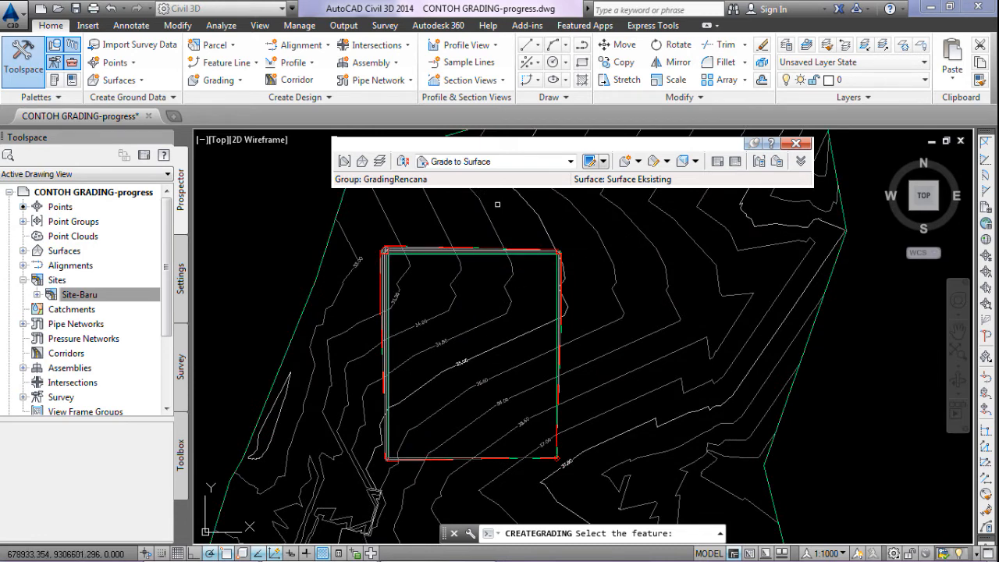
key("Escape")
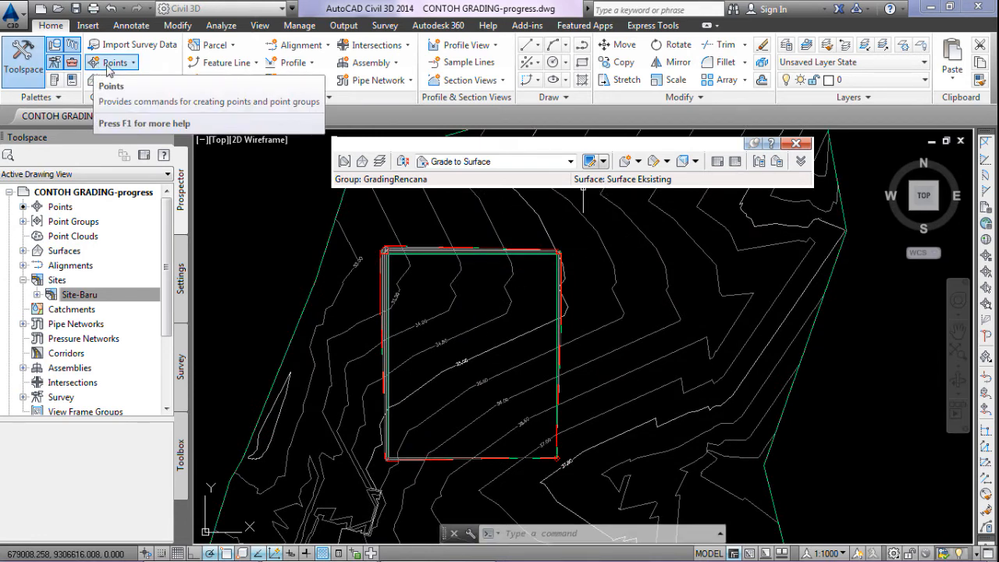
Step: Examine the GradingRencana surface's side slopes in 3D with the Object Viewer
scroll(395, 250, "up", 2)
left_click(395, 250)
right_click(398, 253)
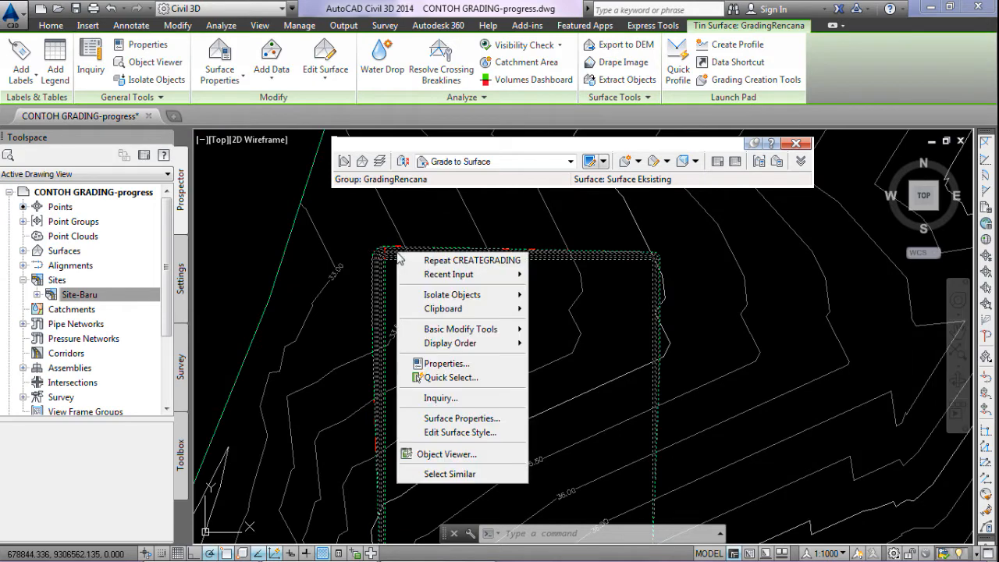
left_click(470, 456)
left_click_drag(486, 417, 604, 327)
left_click_drag(399, 298, 394, 351)
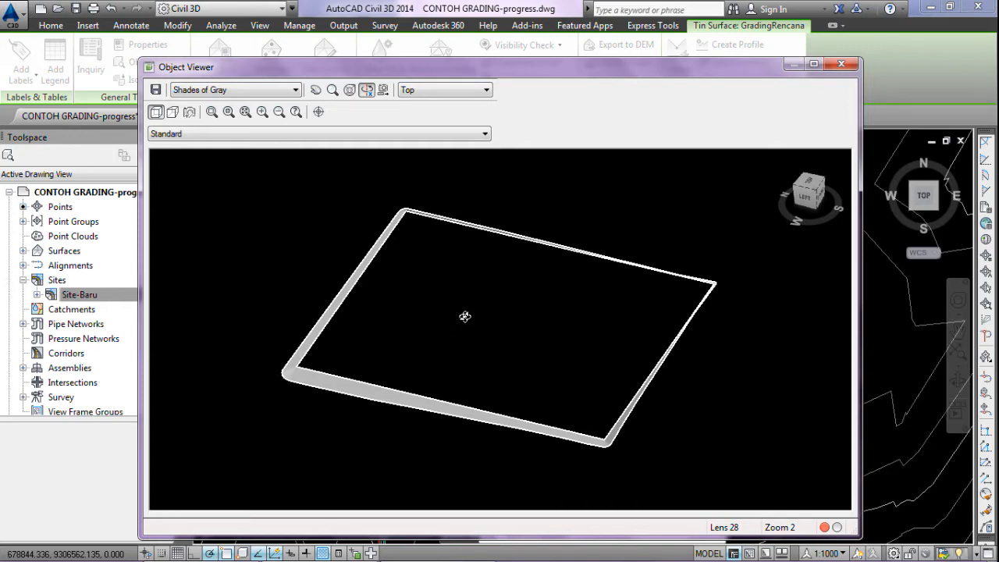
key("Escape")
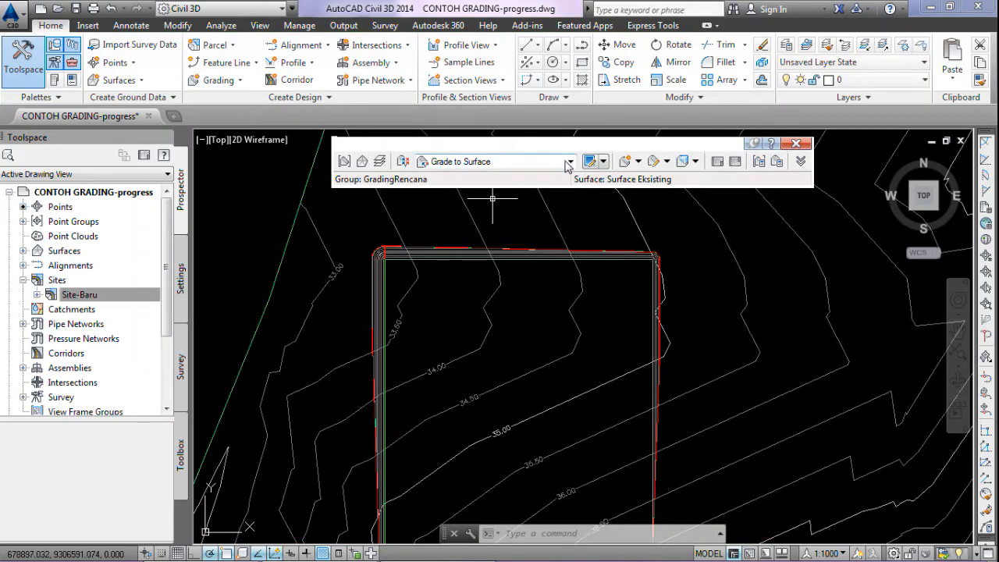
Step: Create a grading infill in the area inside the rectangular feature line
left_click(638, 161)
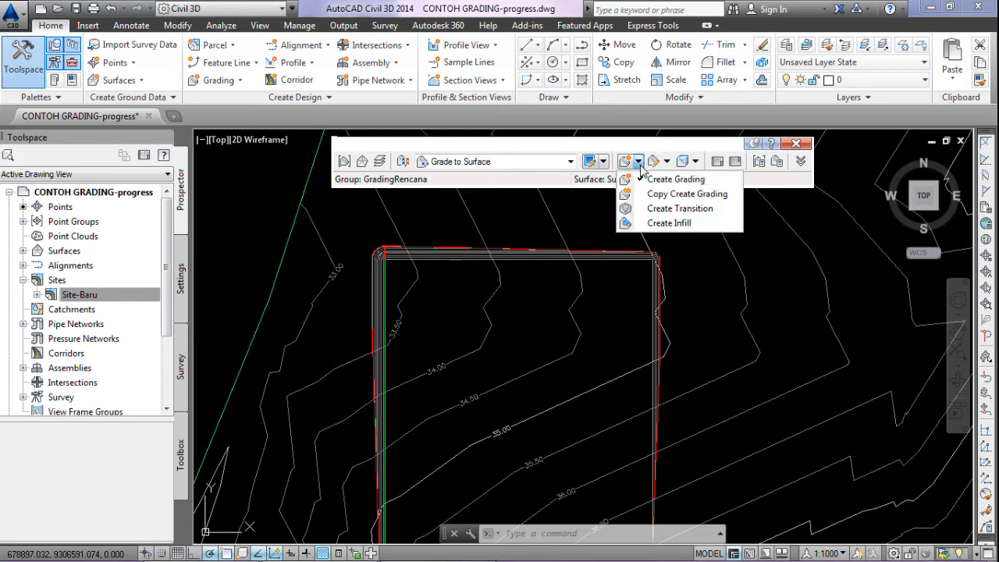
left_click(658, 223)
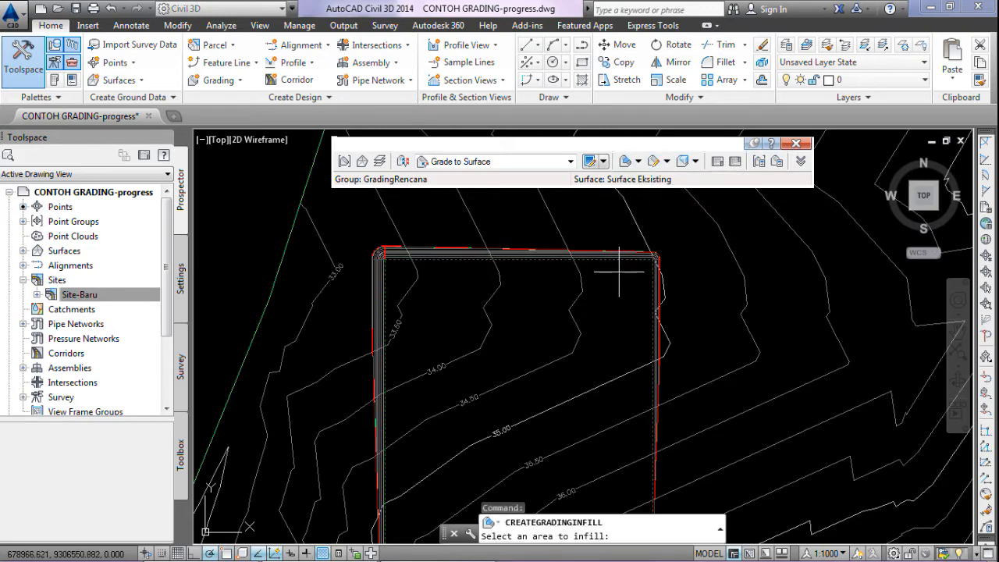
scroll(610, 242, "down", 2)
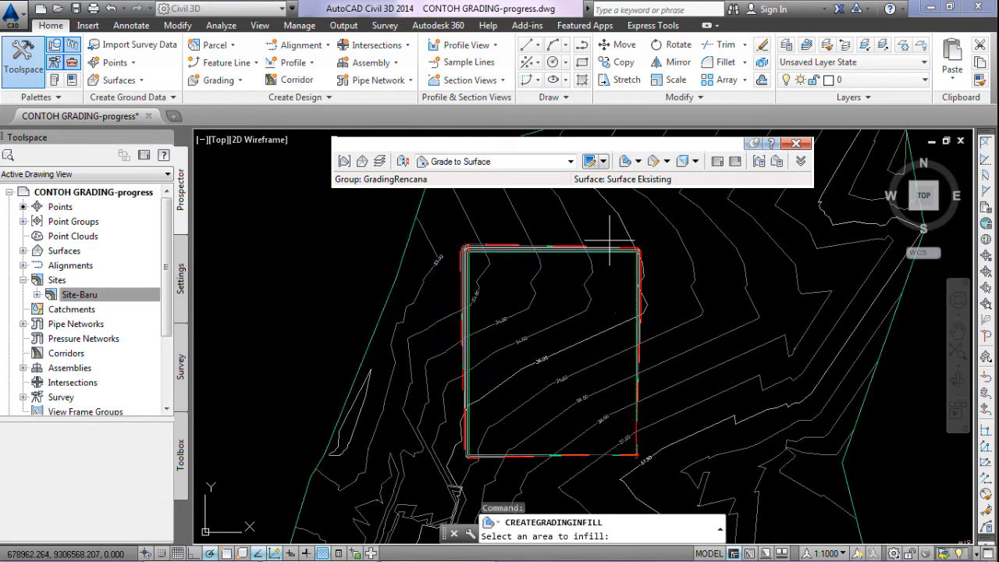
left_click(611, 294)
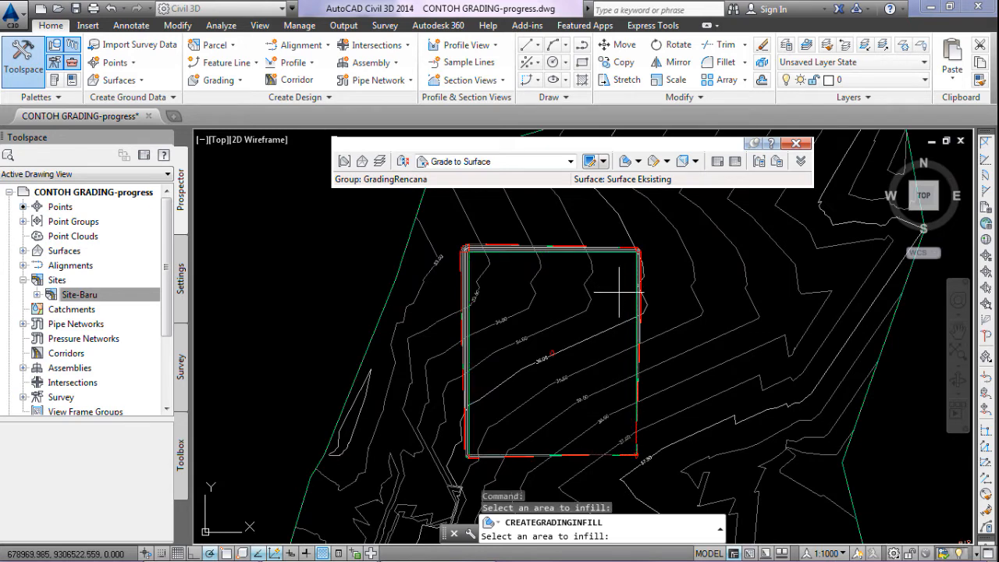
scroll(537, 361, "up", 8)
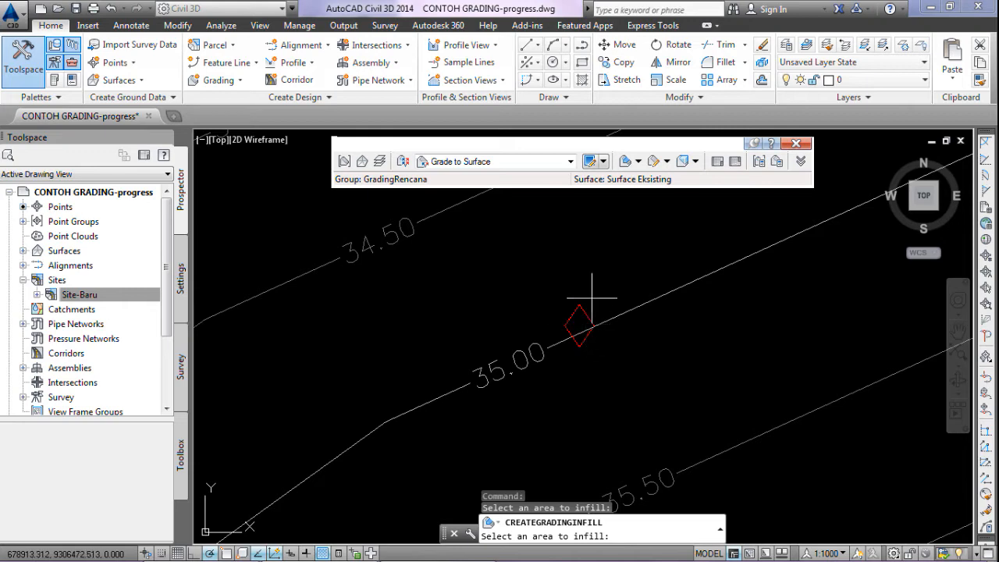
scroll(581, 322, "down", 6)
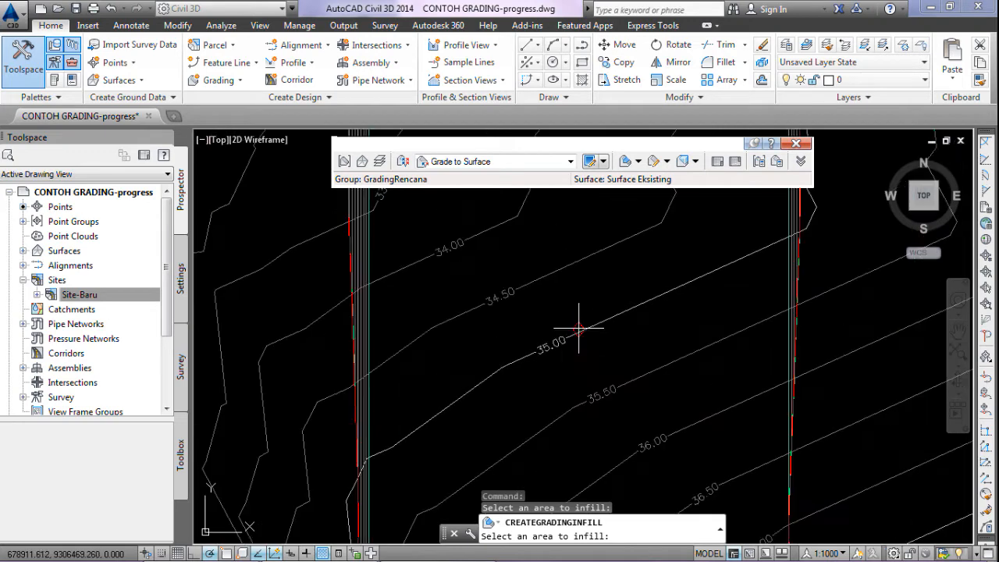
scroll(584, 321, "down", 2)
middle_click_drag(606, 323, 487, 355)
key("Escape")
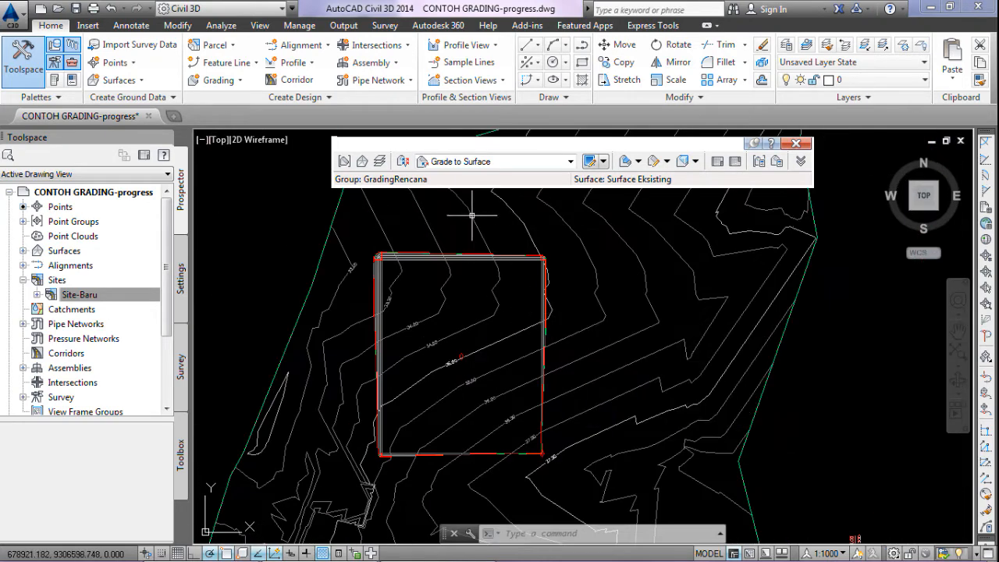
Step: Select the GradingRencana surface and examine the infilled pad and its side slopes in 3D with the Object Viewer
scroll(370, 233, "up", 8)
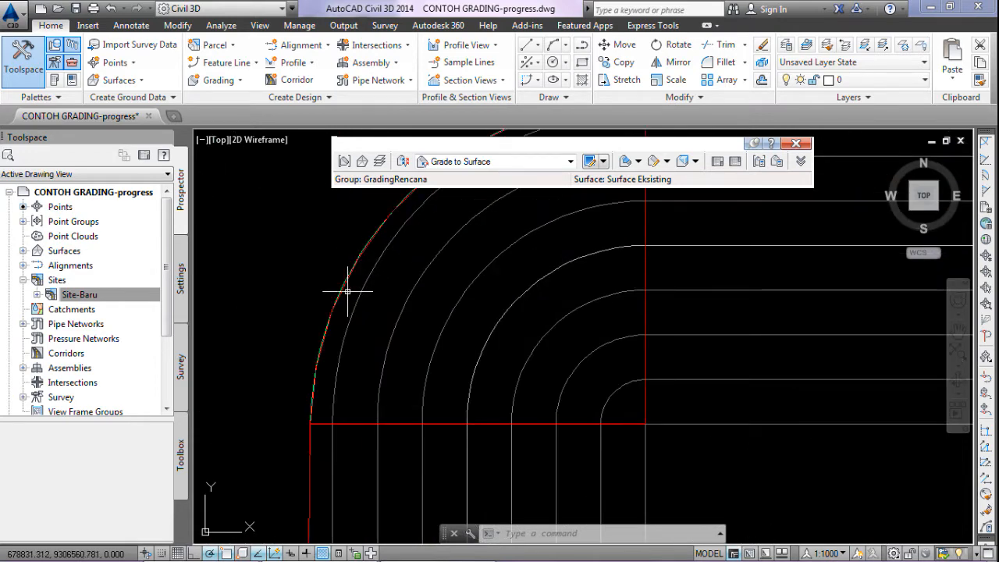
scroll(327, 328, "up", 5)
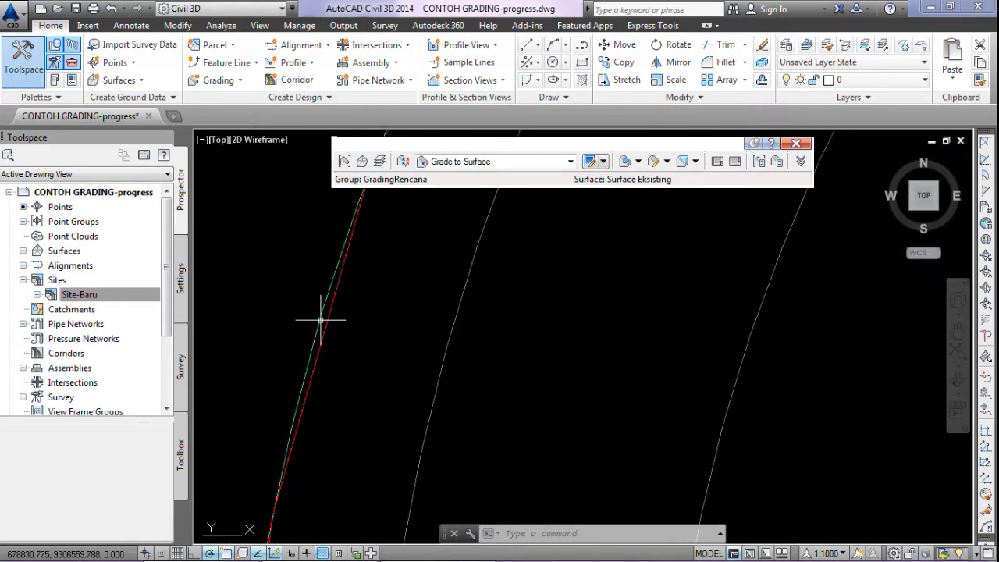
left_click(320, 316)
scroll(328, 312, "down", 12)
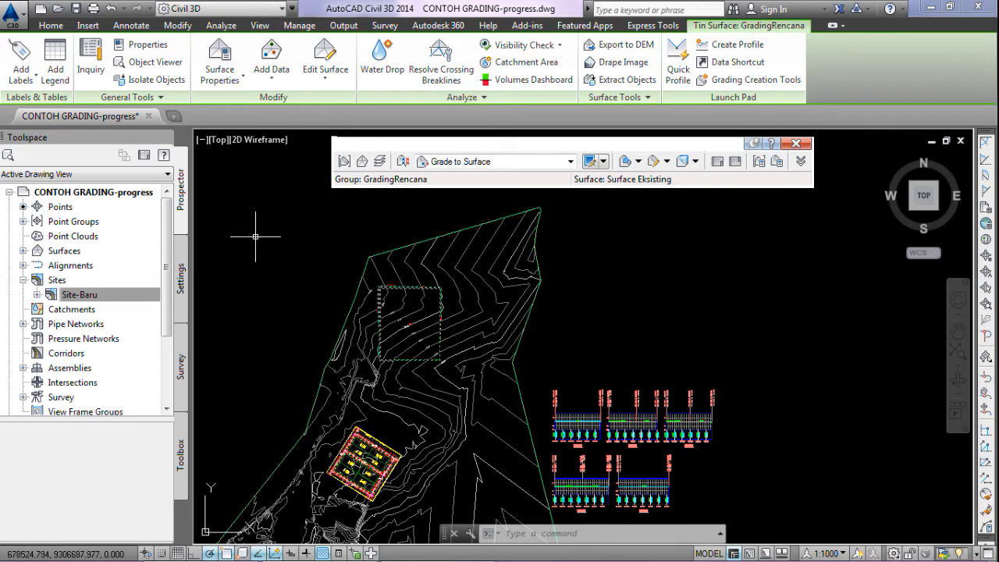
scroll(394, 344, "up", 5)
middle_click_drag(389, 298, 410, 326)
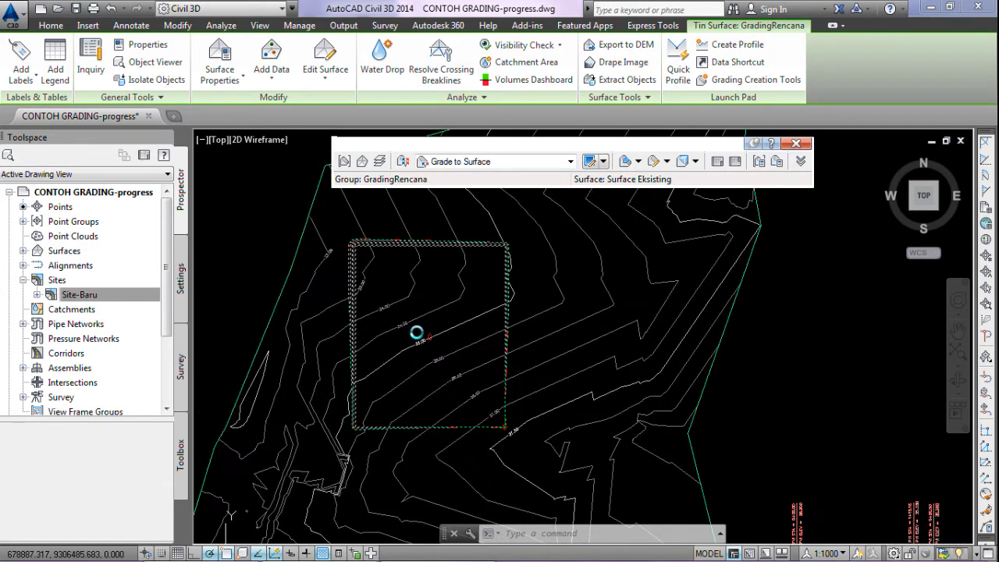
right_click(428, 319)
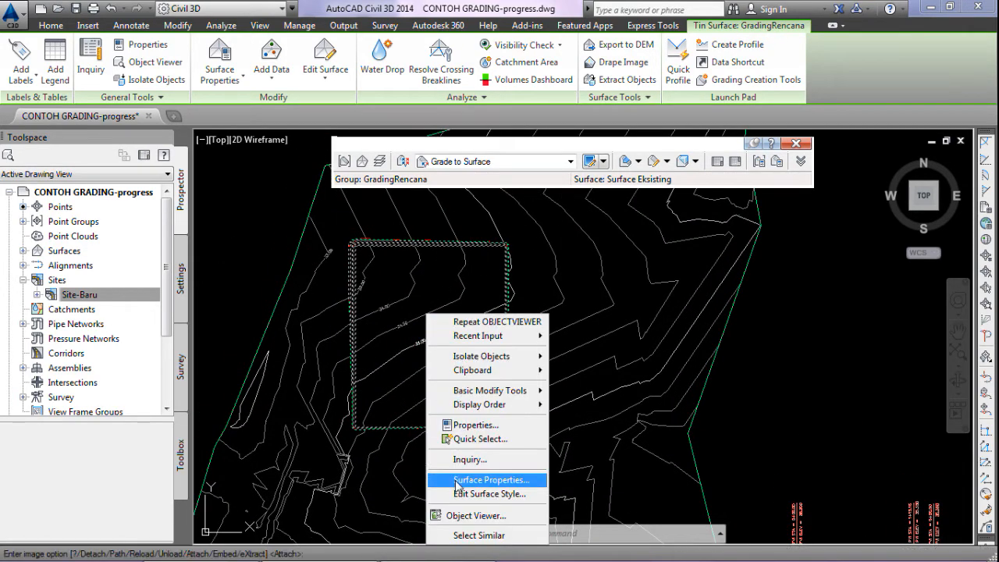
left_click(457, 517)
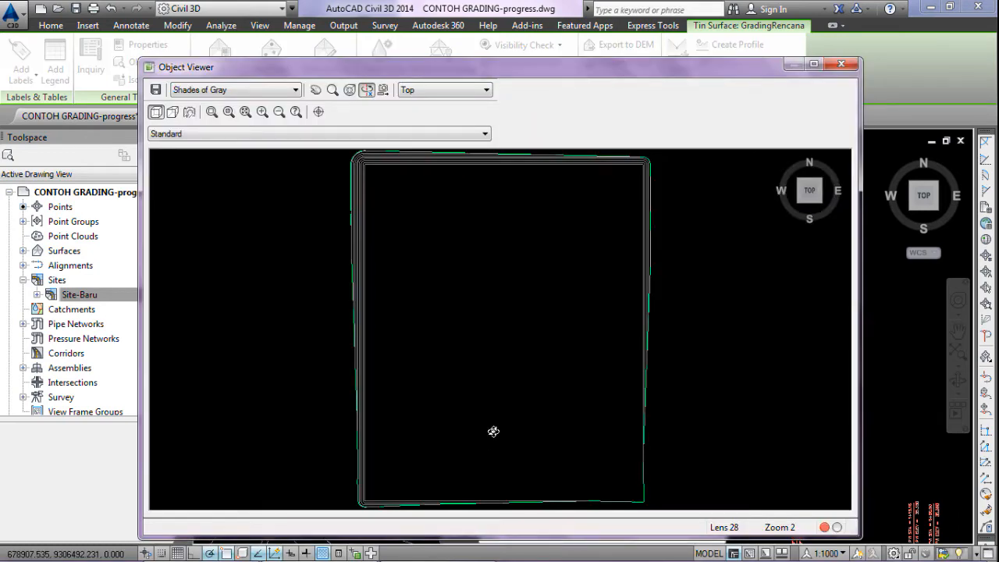
mouse_move(491, 426)
left_mouse_down()
mouse_move(505, 386)
mouse_move(501, 289)
left_mouse_up()
left_click_drag(501, 377, 587, 392)
left_click_drag(482, 339, 455, 300)
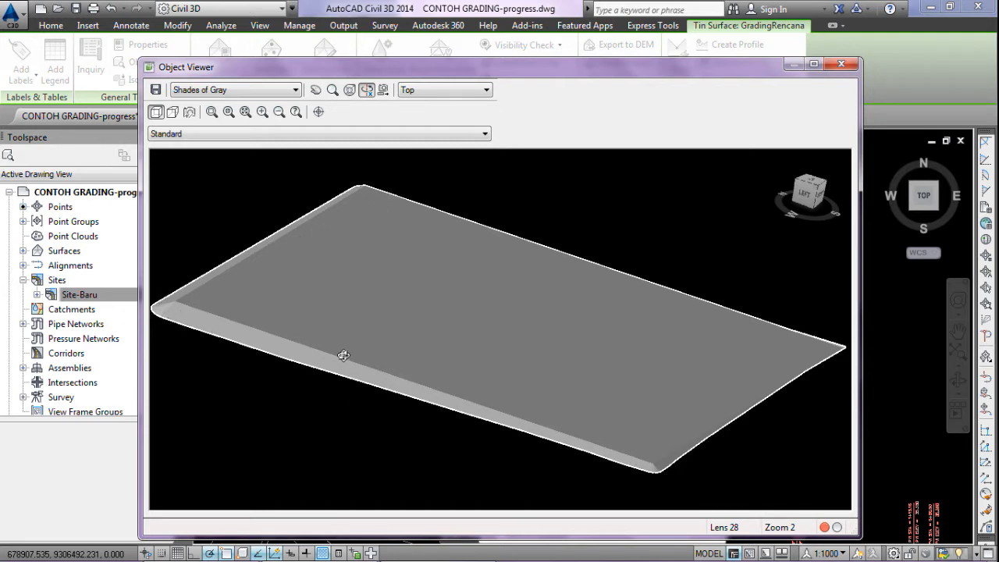
key("Escape")
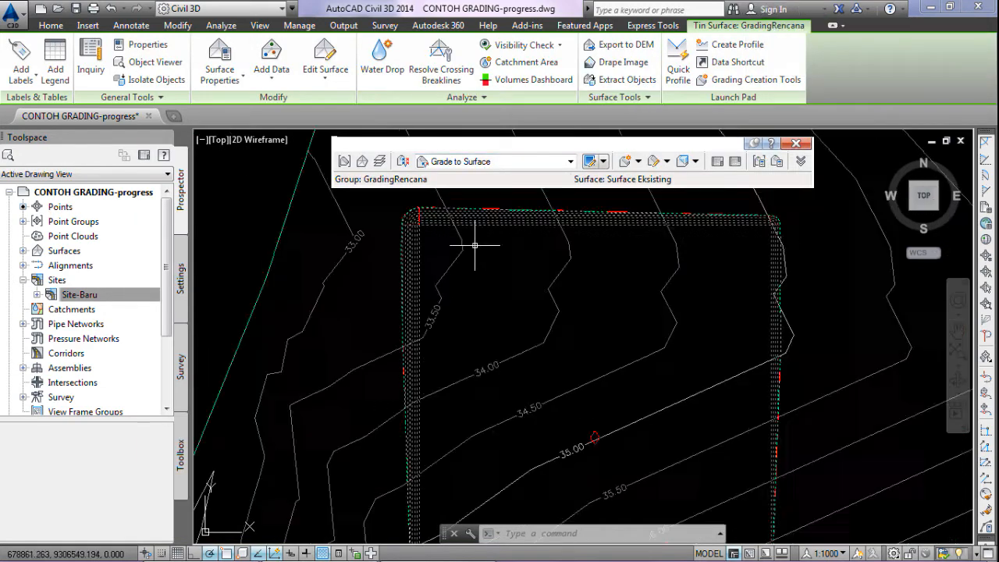
key("Escape")
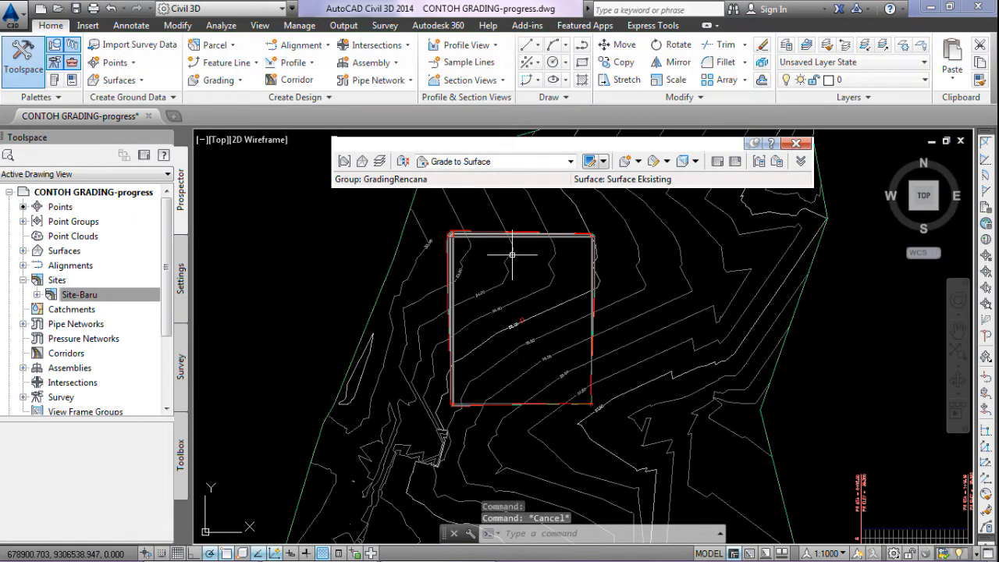
Step: Select the GradingRencana surface at the pad's rounded north-west corner and open the Volumes Dashboard
scroll(507, 246, "up", 2)
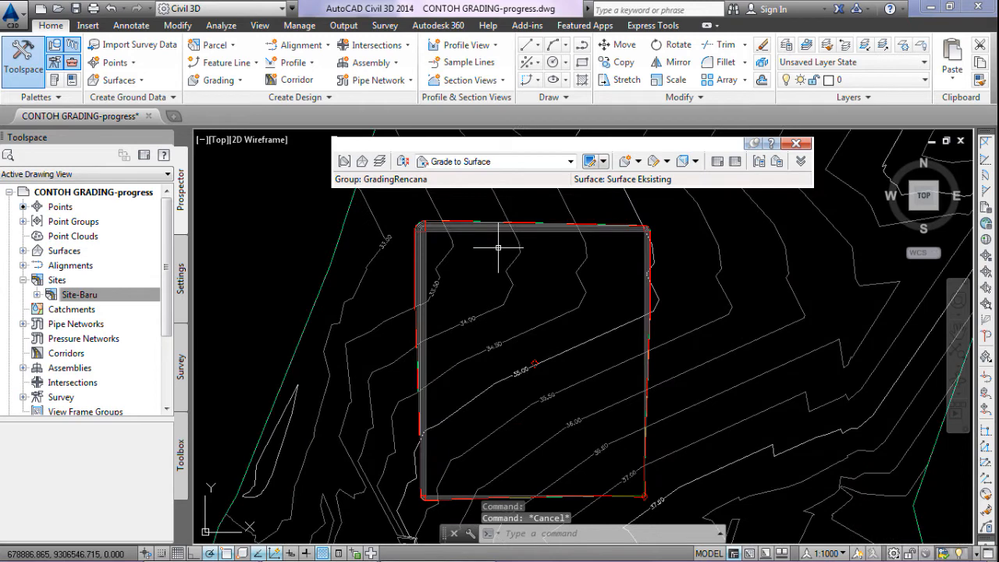
scroll(460, 224, "up", 2)
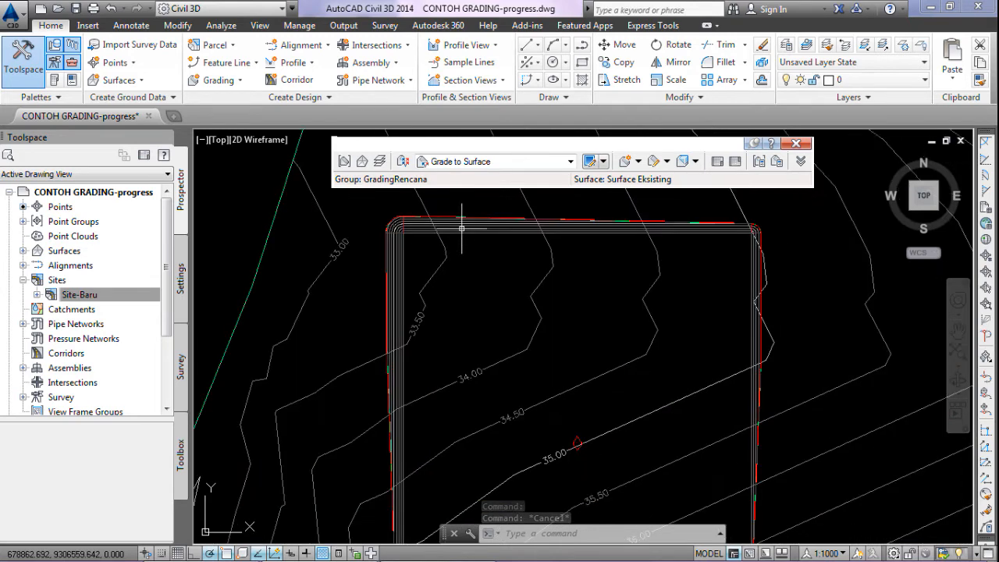
scroll(448, 219, "up", 2)
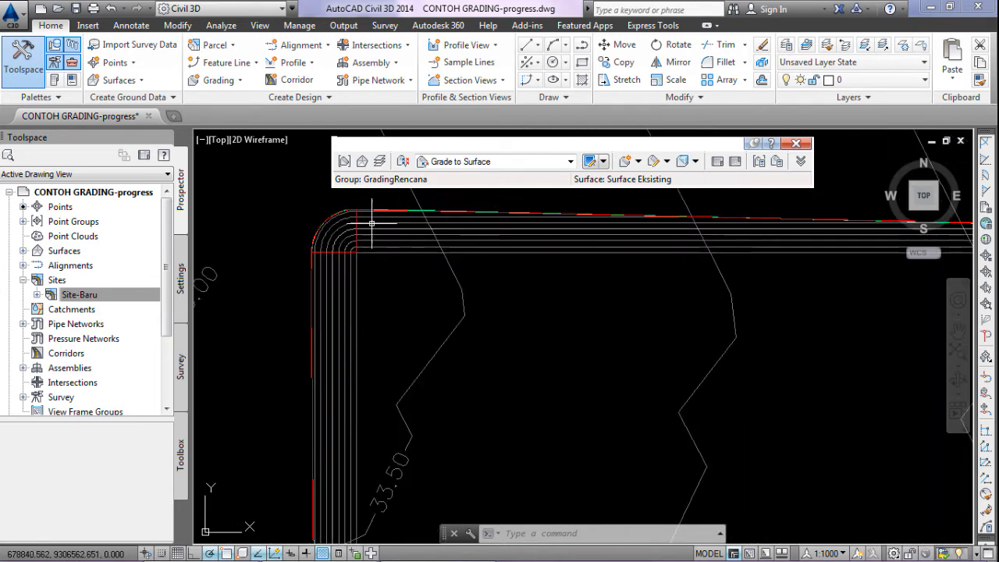
scroll(374, 224, "up", 1)
left_click(374, 223)
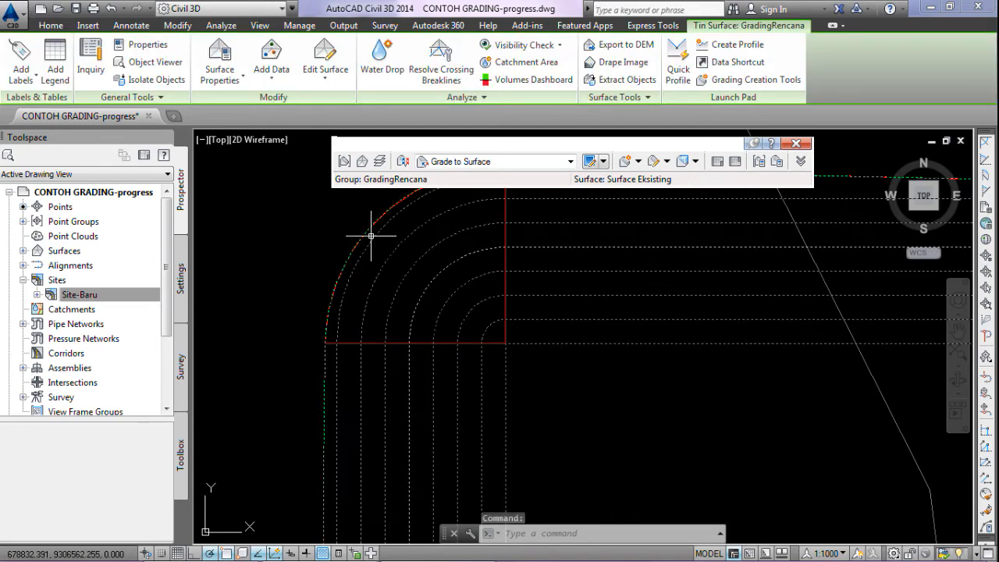
scroll(500, 263, "down", 1)
left_click(532, 79)
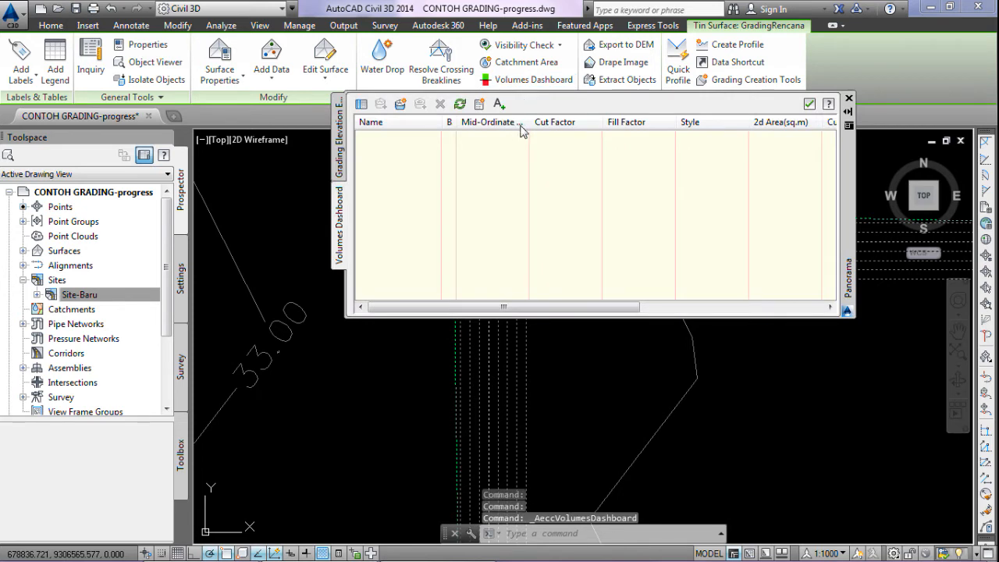
Step: Start a new TIN volume surface from the Volumes Dashboard and name it SurfaceVolume
left_click(400, 106)
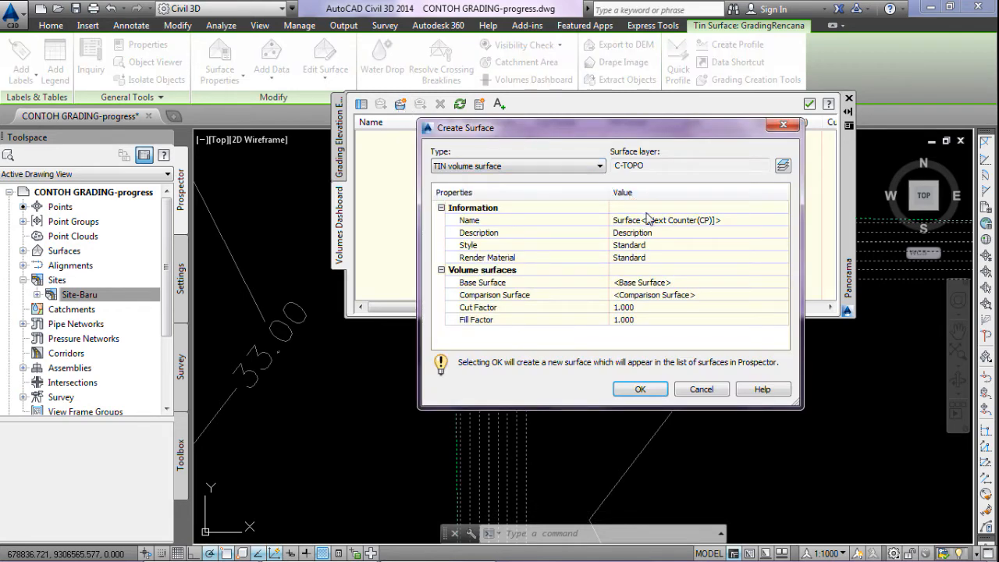
left_click(648, 221)
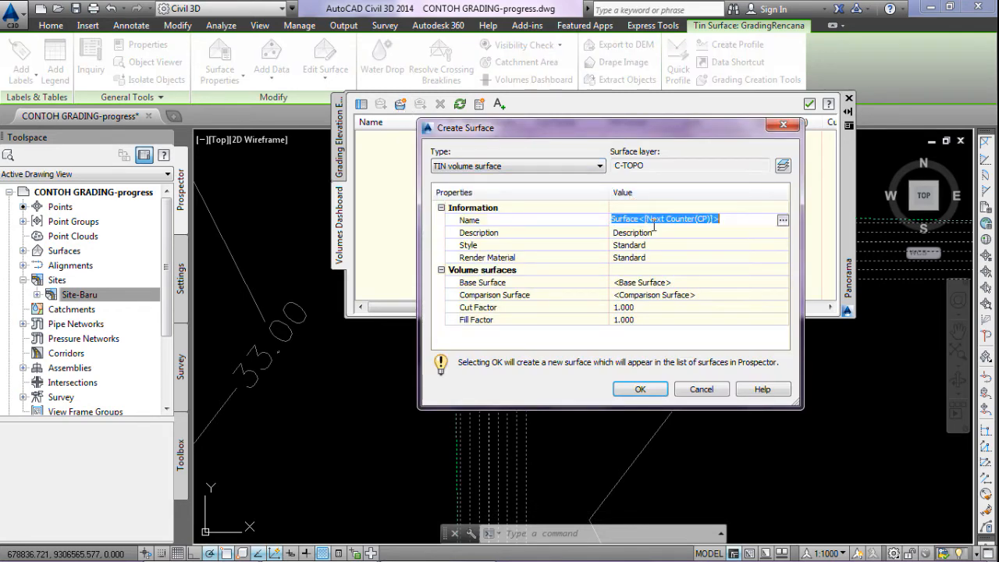
left_click_drag(640, 220, 734, 227)
type("Volume")
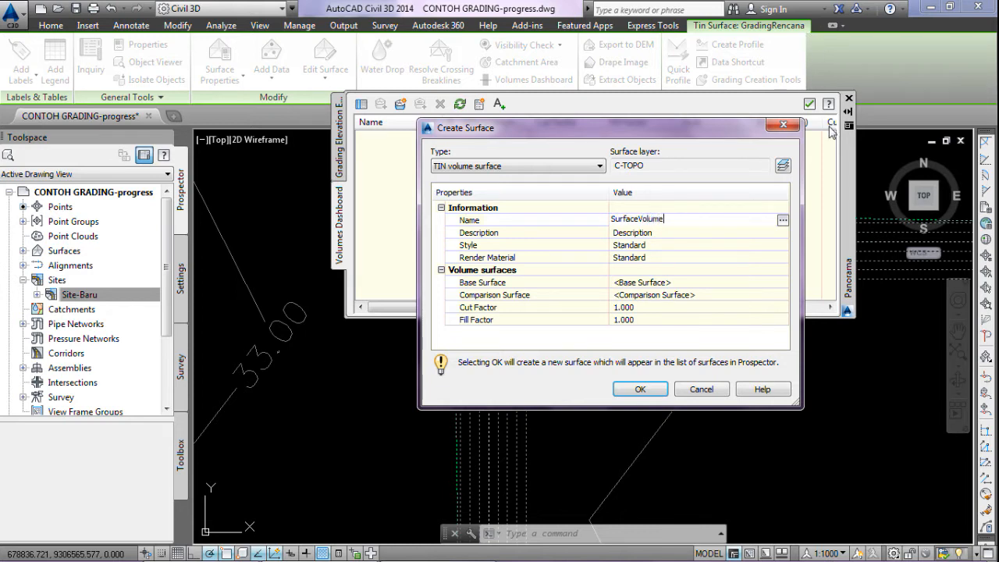
key("Return")
Step: Set the base surface of the SurfaceVolume volume surface to Surface Eksisting
left_click(658, 284)
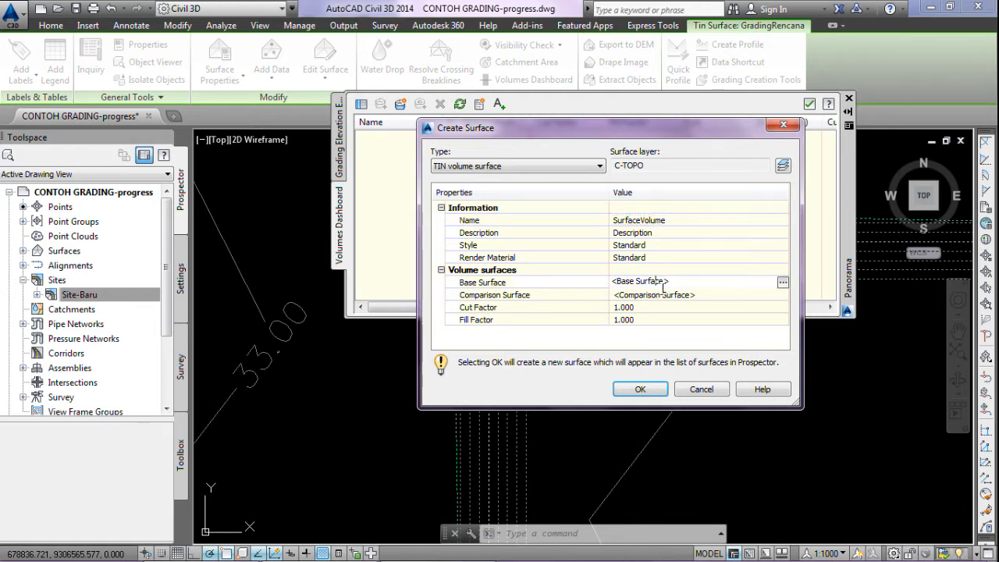
left_click(782, 284)
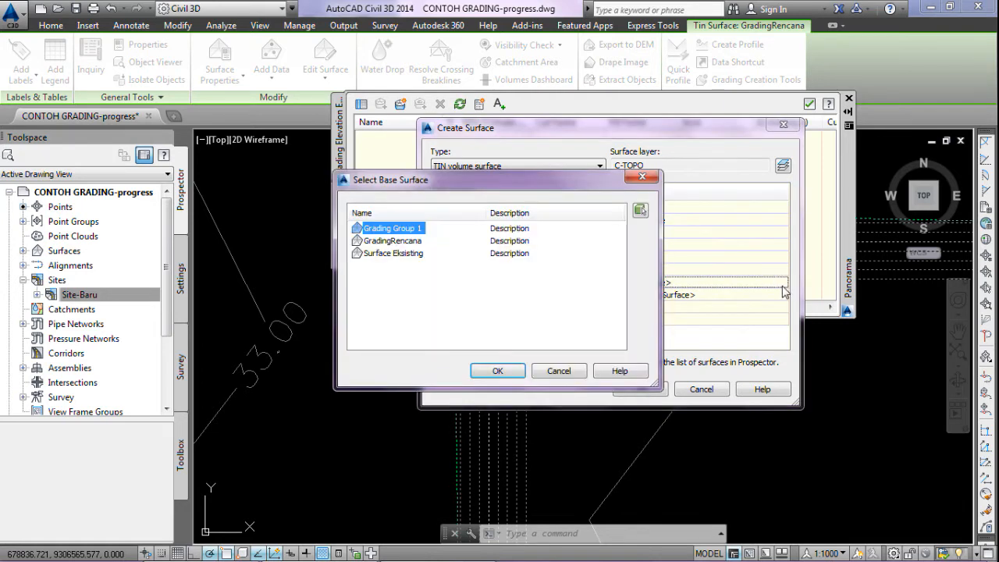
left_click(390, 254)
left_click(499, 368)
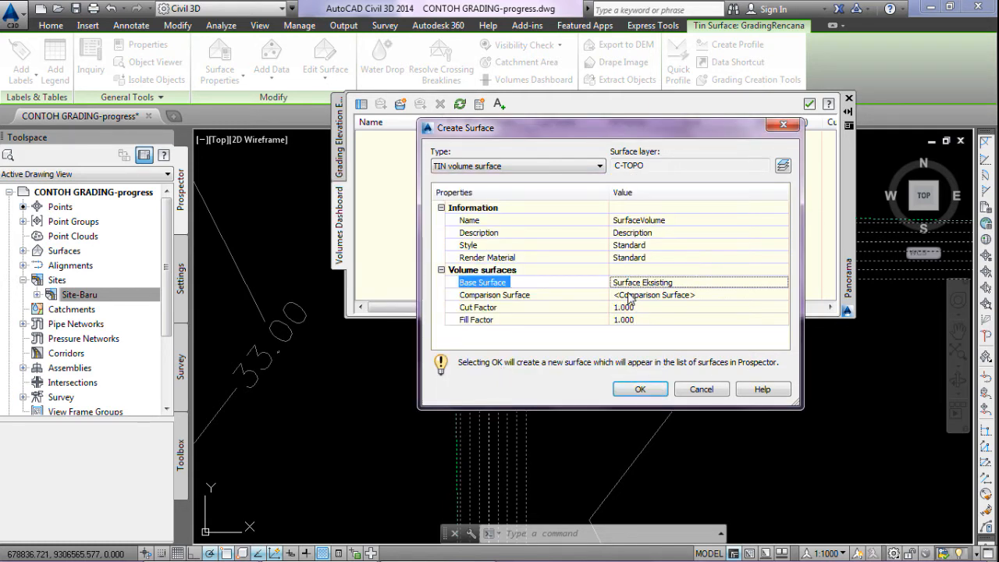
Step: Set the comparison surface to GradingRencana and create the SurfaceVolume volume surface
left_click(661, 300)
left_click(794, 301)
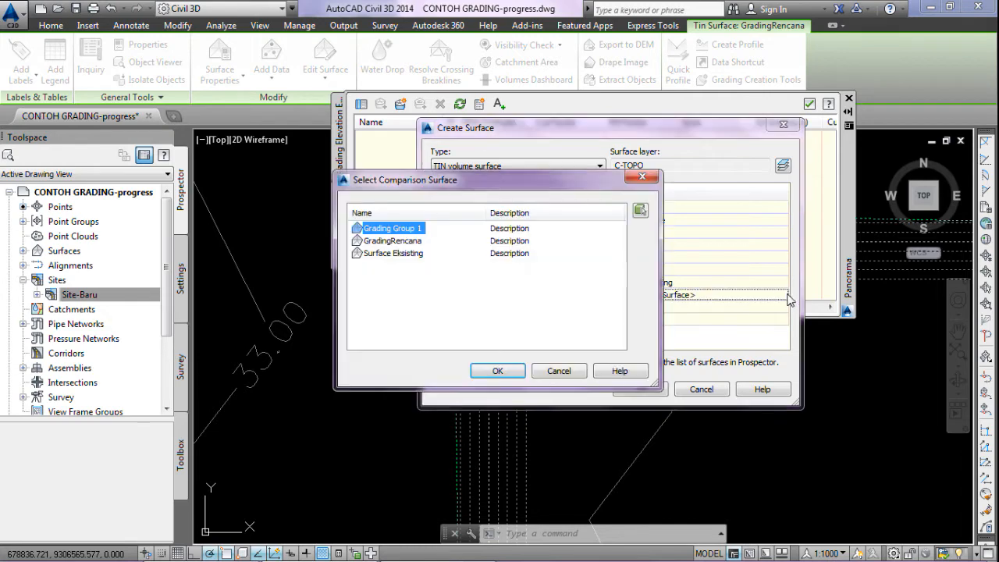
left_click(398, 241)
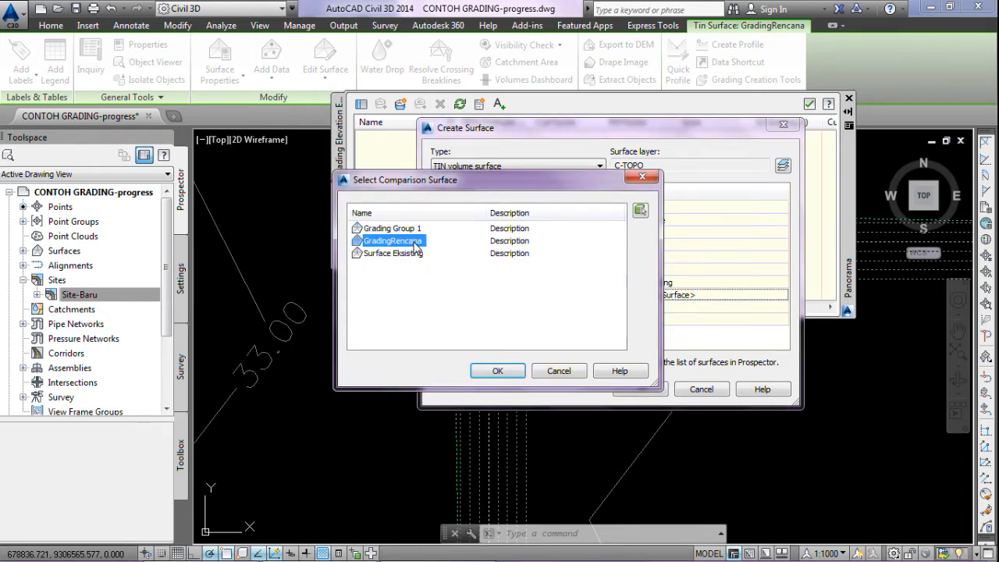
left_click(497, 373)
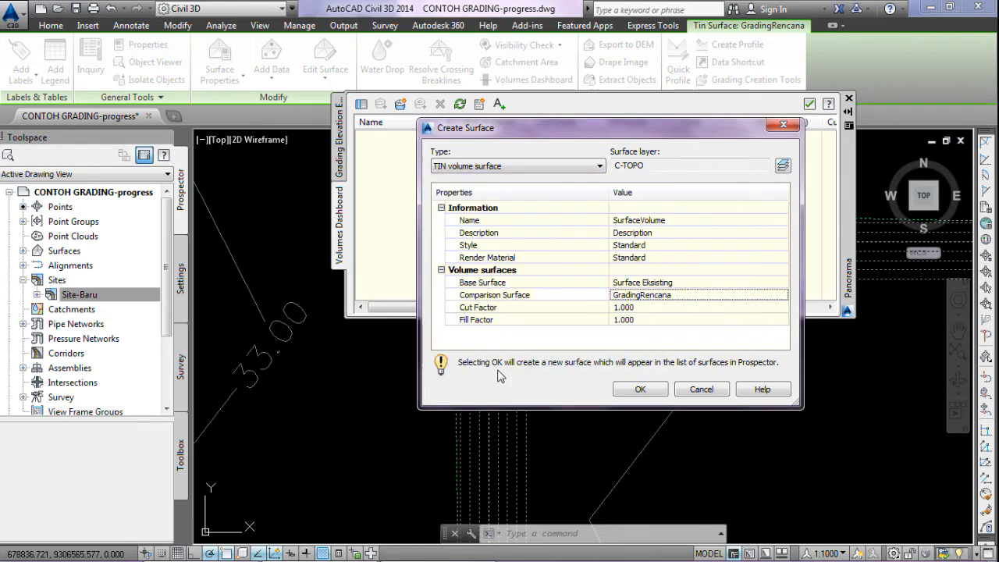
left_click(639, 388)
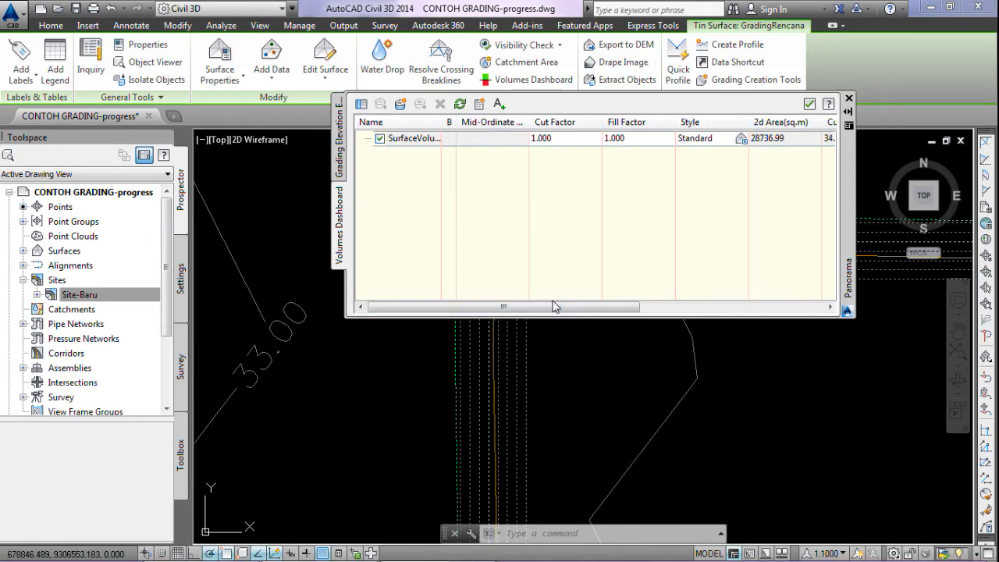
Step: Read the cut, fill and net volumes of SurfaceVolume and compare them with the existing contours across the pad
left_click_drag(515, 307, 700, 307)
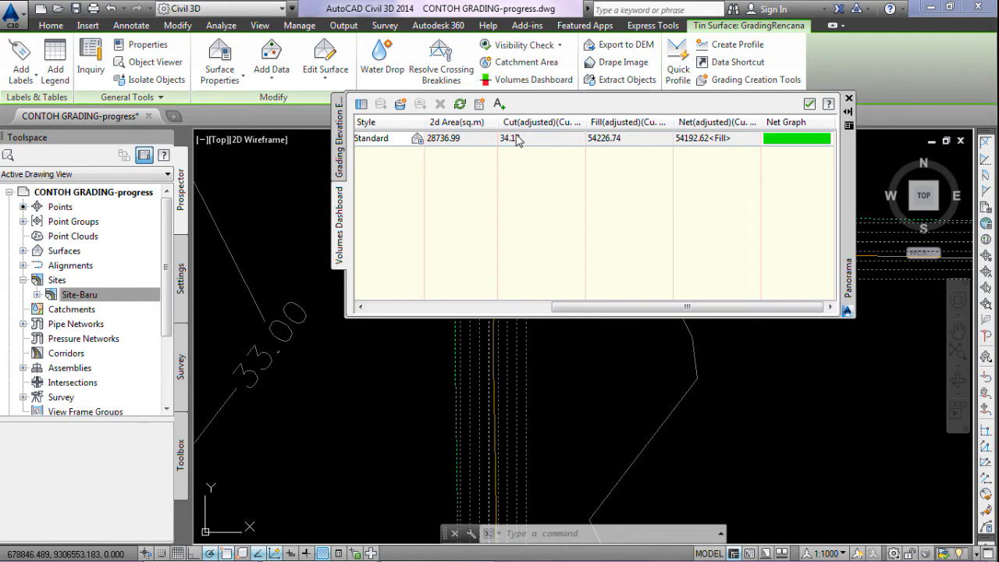
left_click(613, 354)
scroll(588, 371, "down", 3)
left_click(602, 367)
middle_click_drag(597, 388, 521, 363)
scroll(522, 363, "down", 2)
scroll(613, 432, "up", 5)
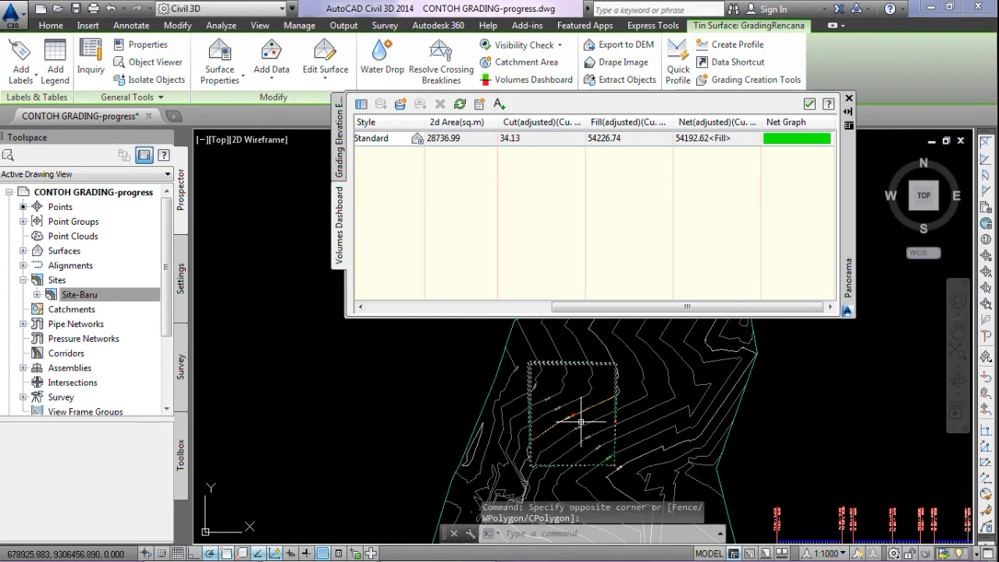
middle_click_drag(610, 406, 622, 455)
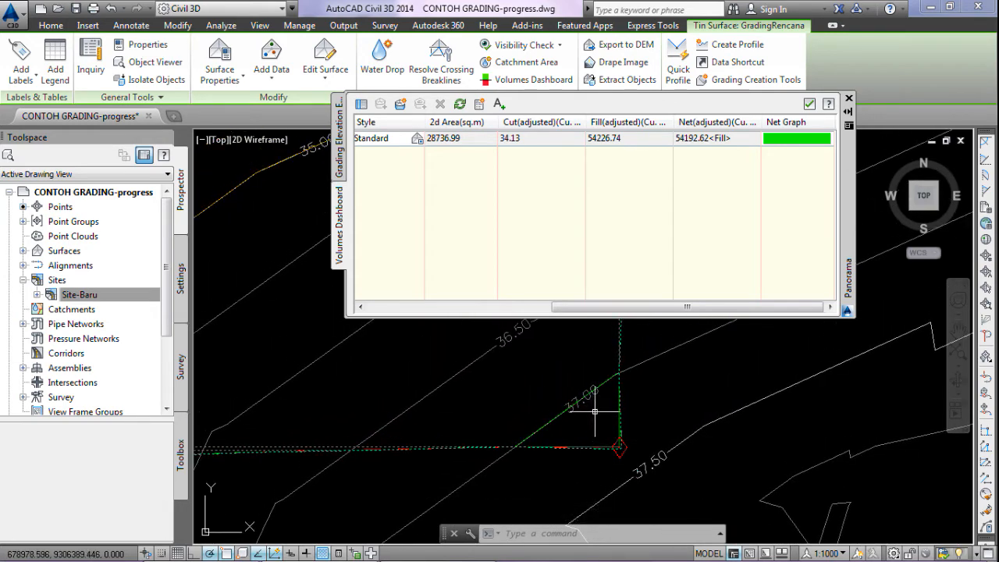
scroll(589, 418, "down", 3)
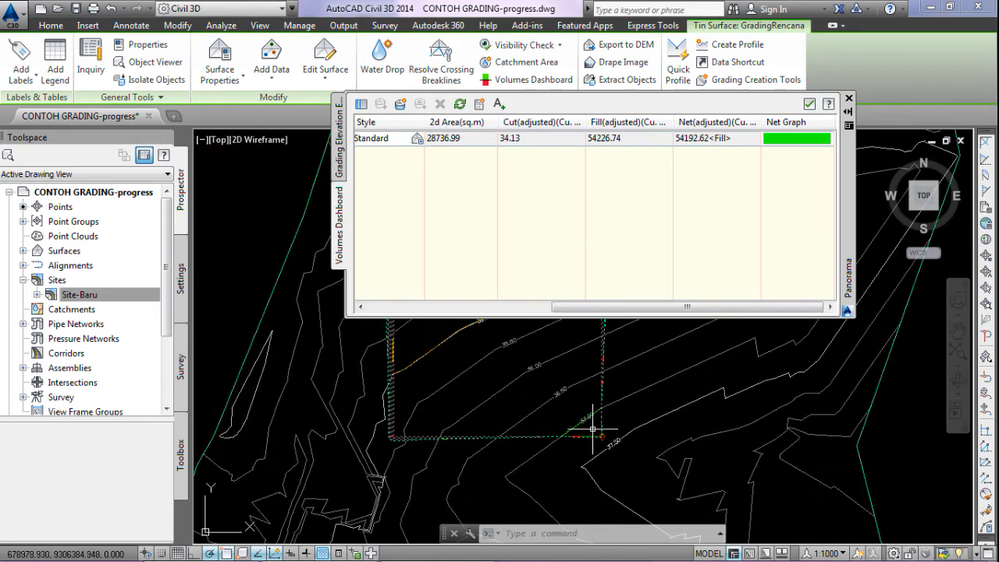
scroll(588, 401, "down", 2)
scroll(588, 400, "up", 1)
scroll(589, 374, "up", 3)
scroll(422, 365, "down", 2)
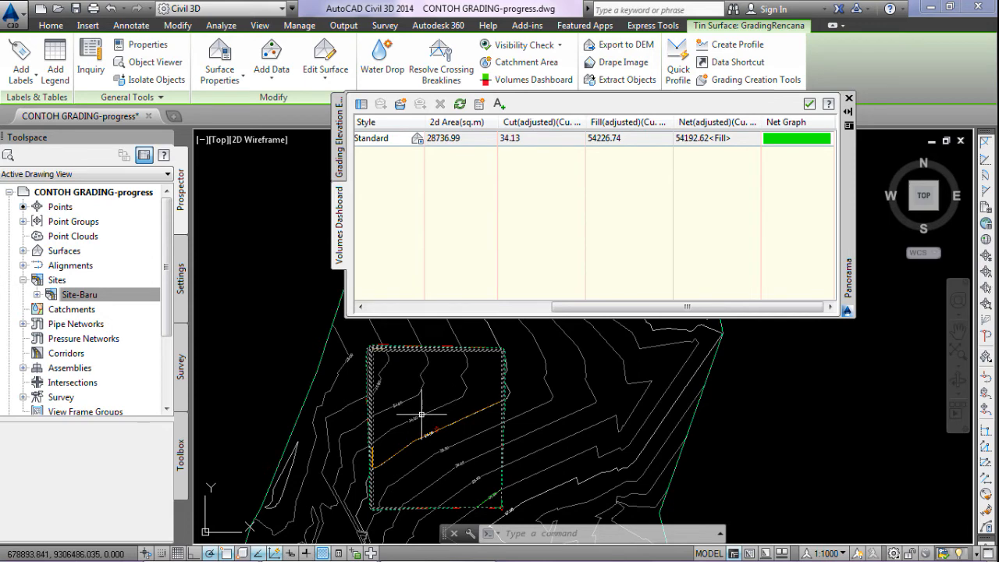
mouse_move(421, 414)
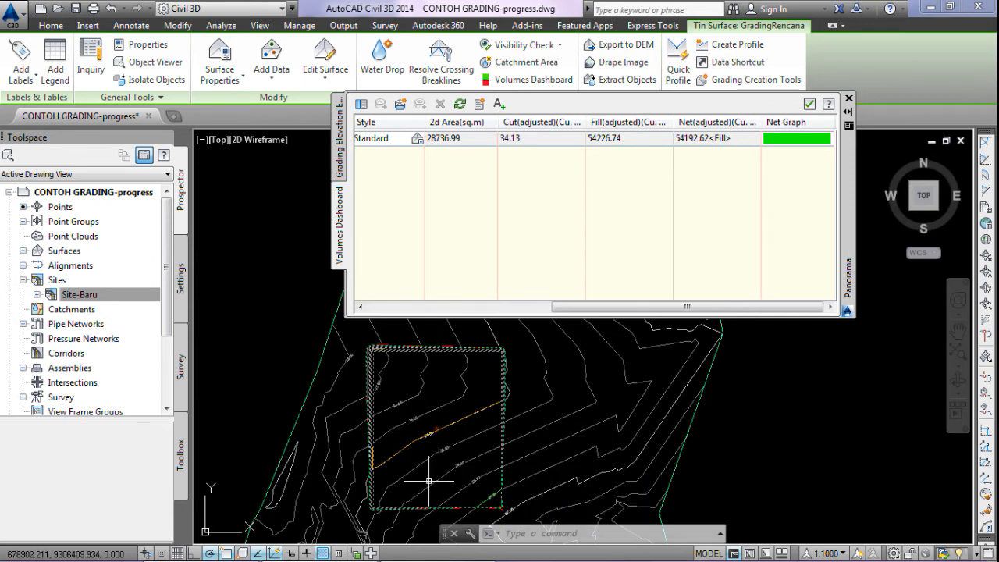
middle_click_drag(428, 481, 442, 456)
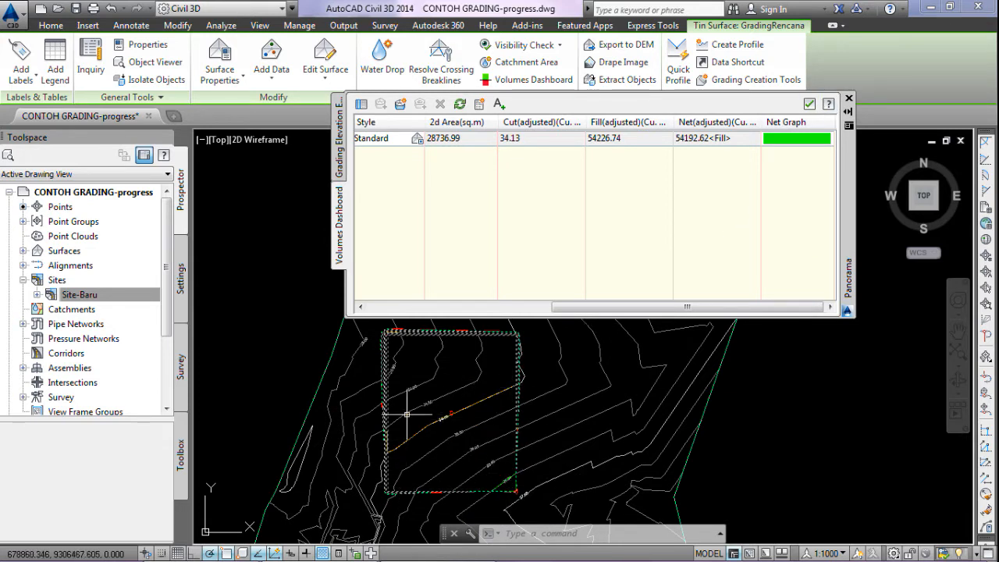
Step: Deselect the surface and examine the volume surface's lines at the pad's north-west corner and near the 37.00 contour
key("Escape")
scroll(393, 329, "up", 5)
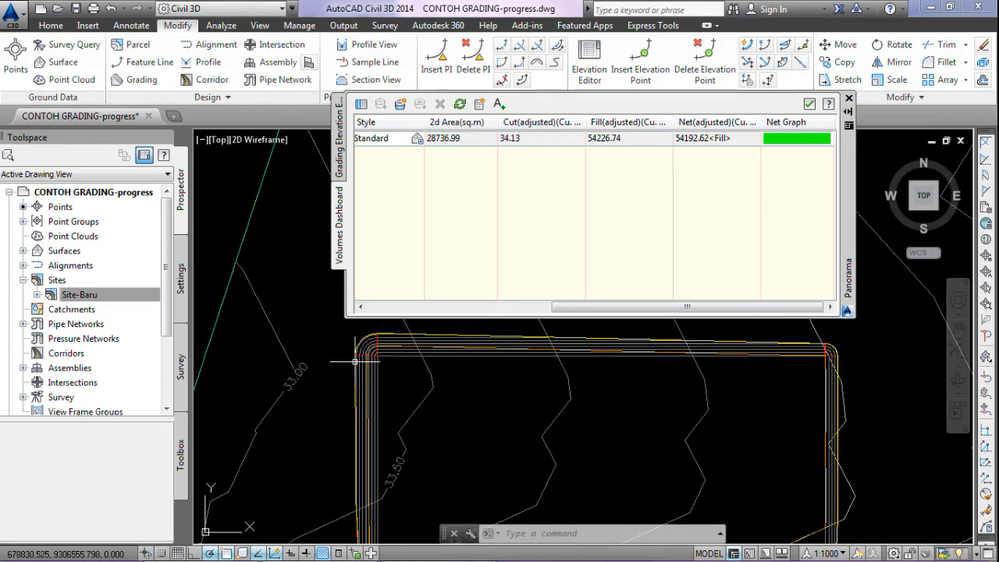
scroll(402, 348, "down", 5)
middle_click_drag(532, 432, 520, 350)
scroll(551, 476, "up", 5)
scroll(544, 452, "up", 1)
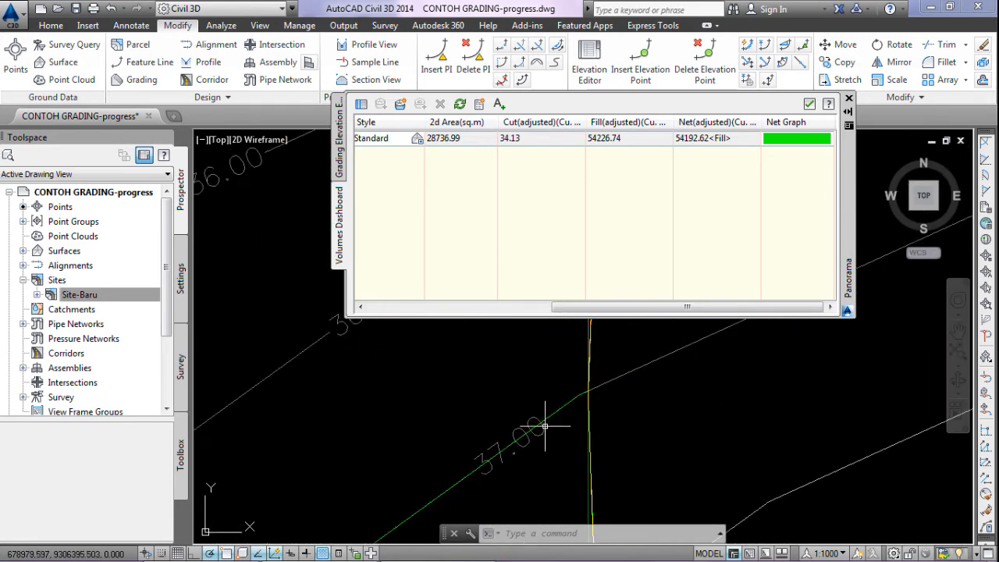
scroll(572, 461, "down", 3)
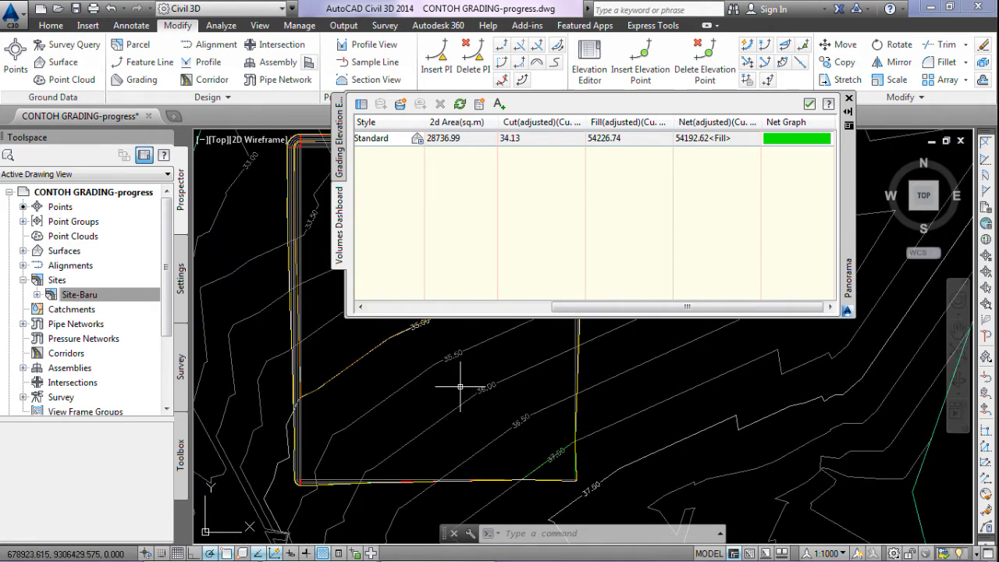
middle_click_drag(460, 388, 518, 439)
middle_click_drag(491, 390, 513, 419)
middle_click_drag(481, 354, 533, 426)
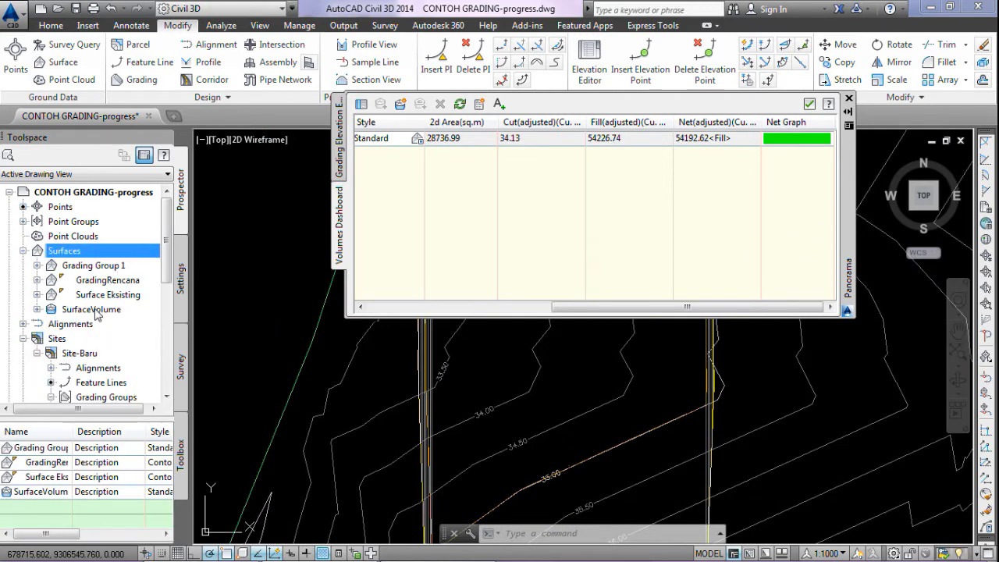
Step: Turn on automatic rebuild for the SurfaceVolume surface and check the same setting on GradingRencana
left_click(95, 310)
right_click(97, 314)
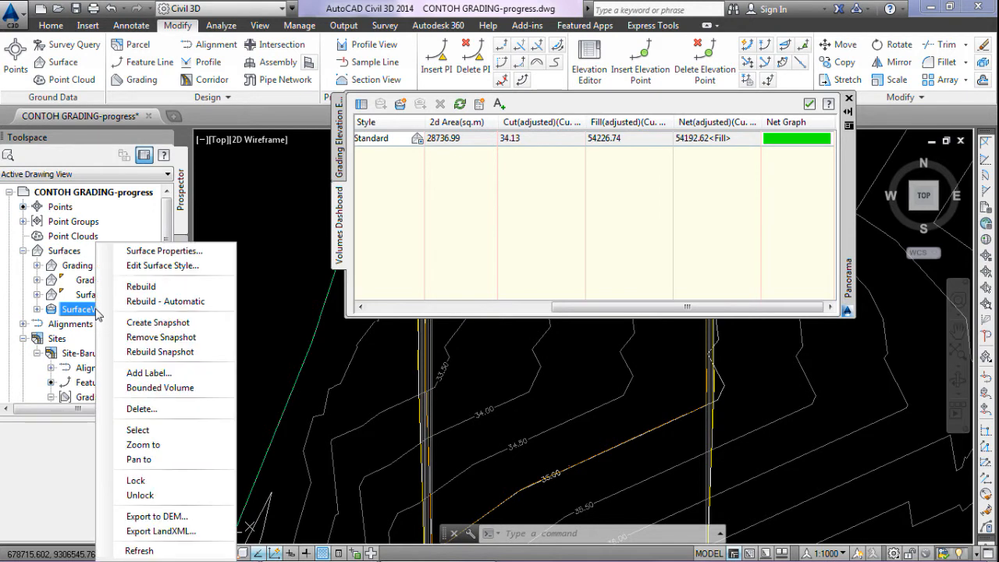
left_click(160, 302)
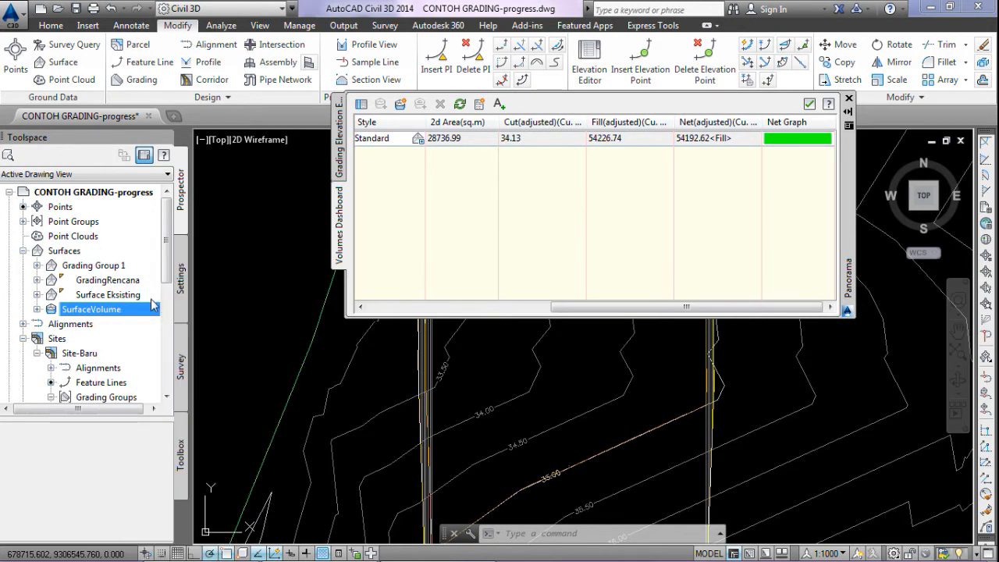
left_click(110, 281)
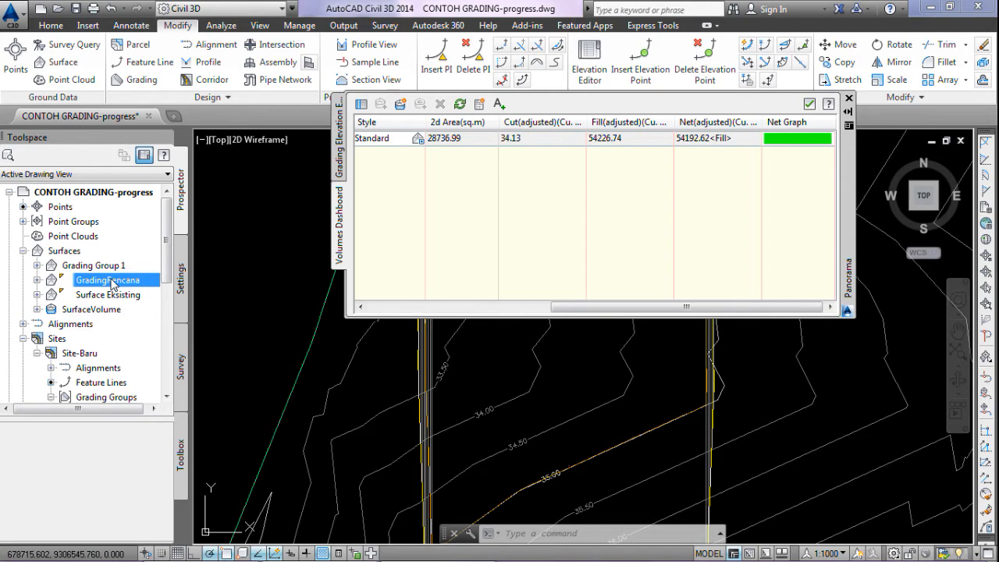
right_click(114, 284)
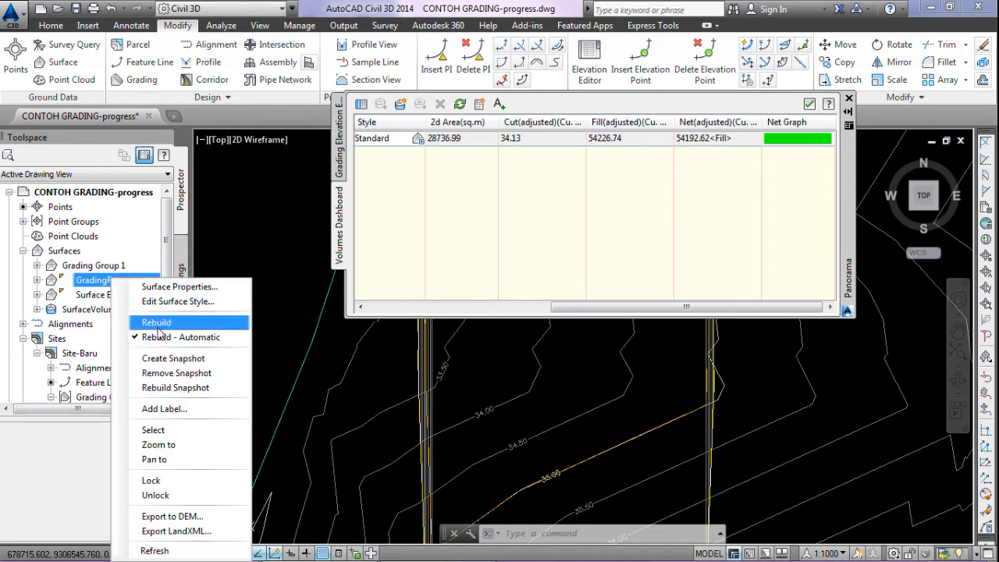
left_click(276, 326)
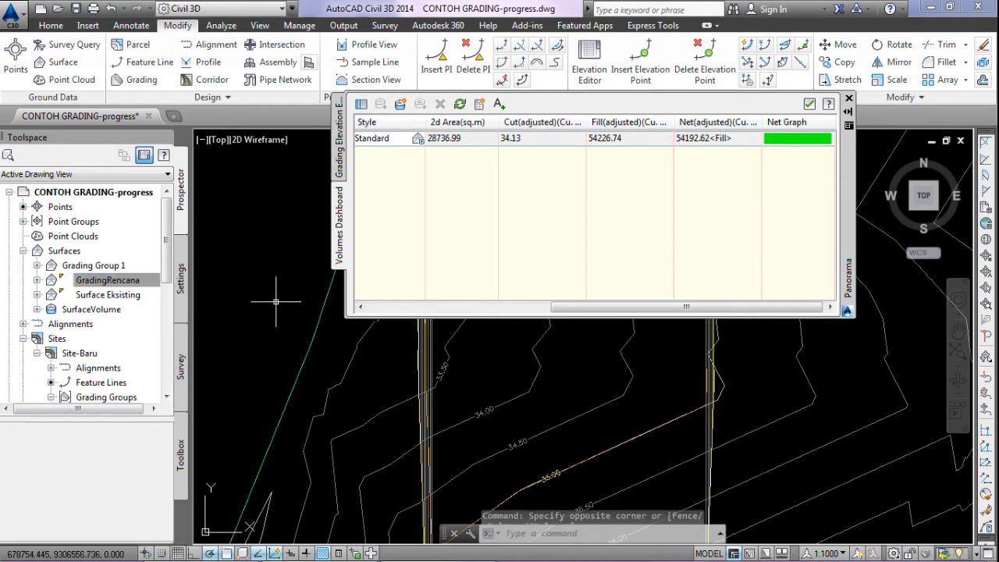
Step: Send the GradingRencana surface to the back of the display order, selecting it at the pad's north-west corner
scroll(517, 417, "down", 4)
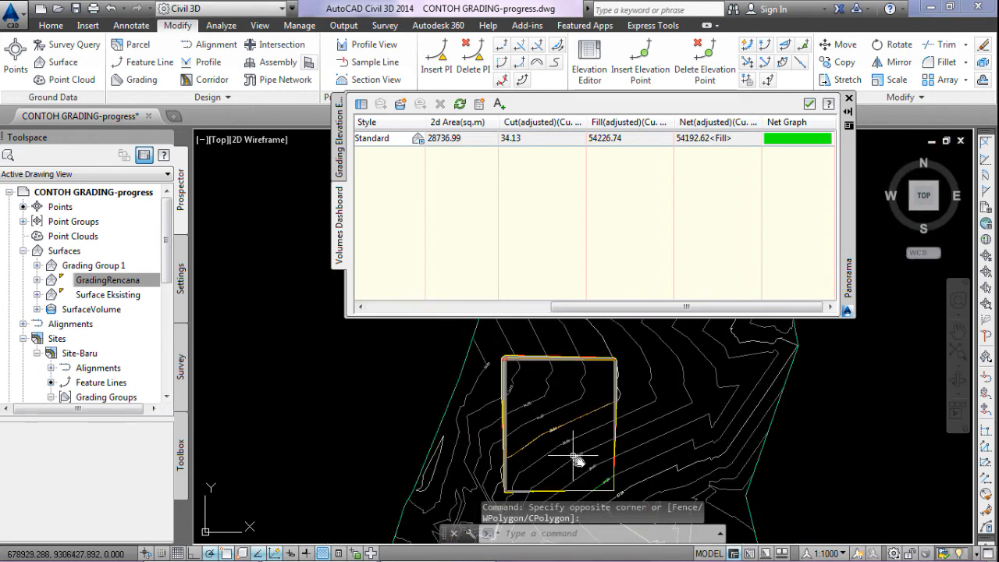
scroll(473, 456, "up", 6)
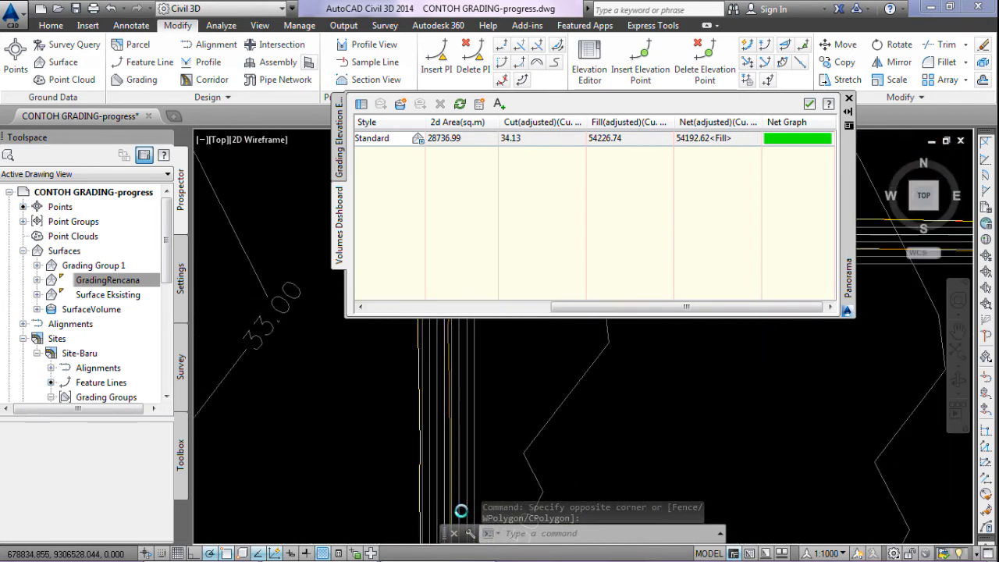
middle_click_drag(500, 328, 451, 406)
middle_click_drag(468, 364, 459, 386)
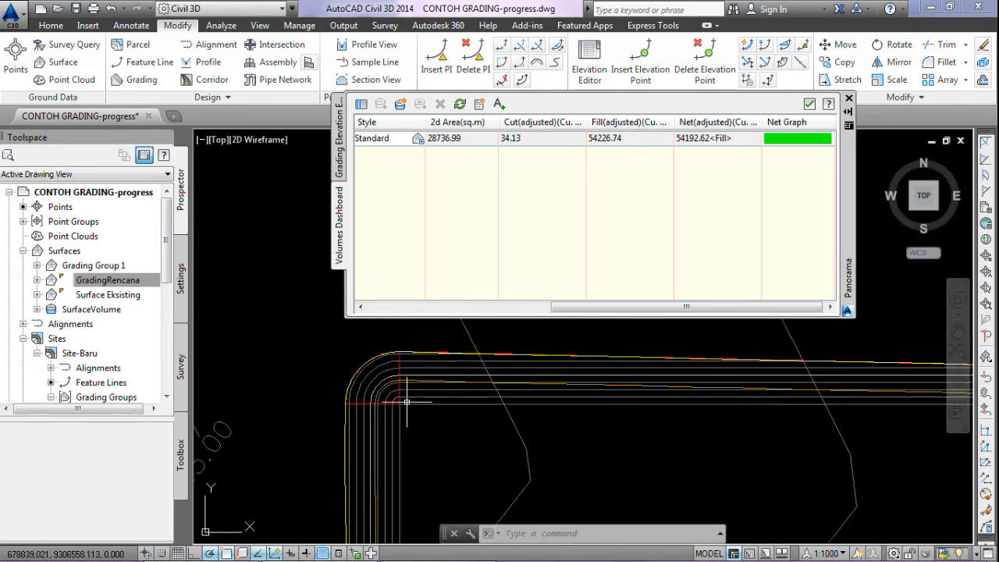
scroll(409, 401, "up", 2)
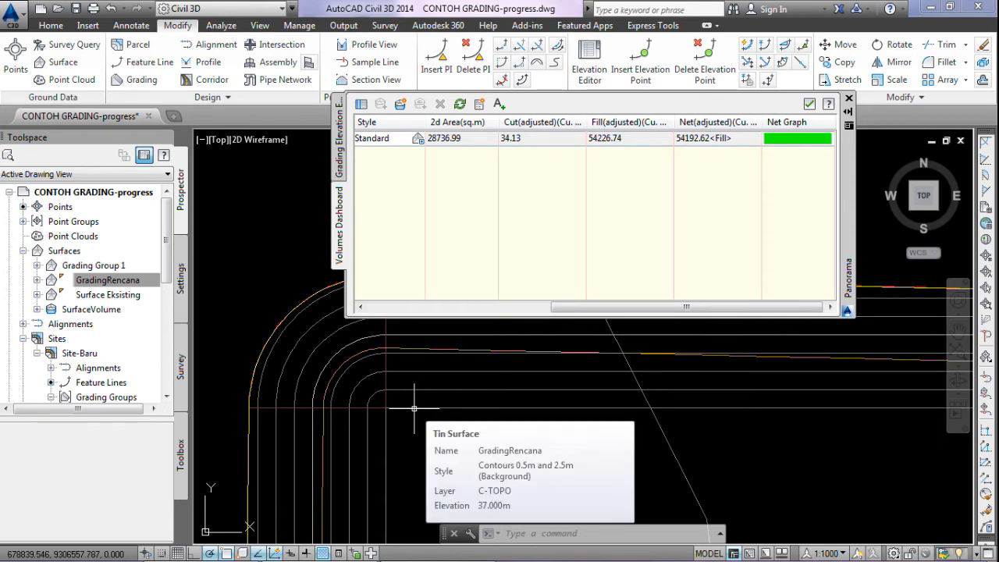
left_click(413, 406)
scroll(459, 386, "down", 3)
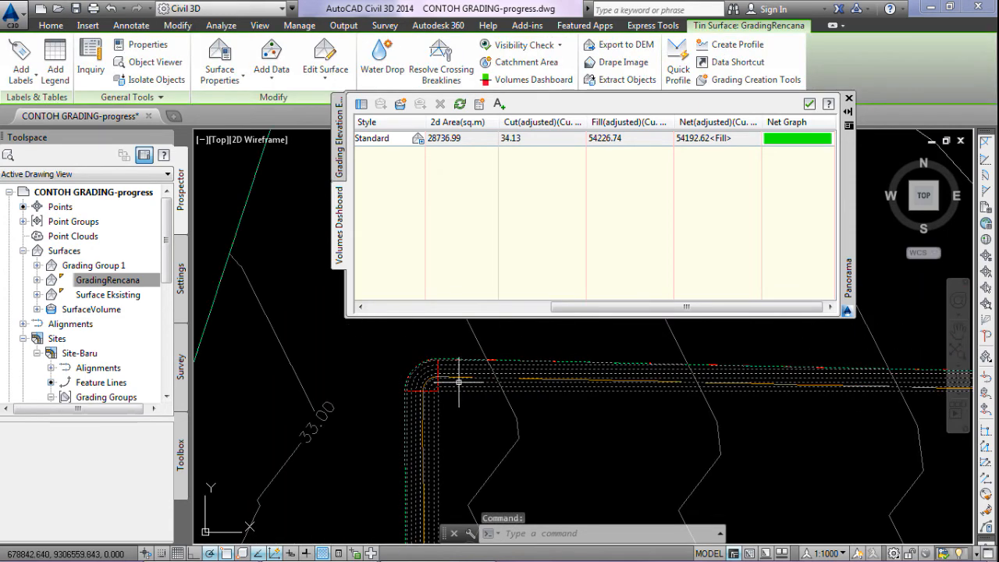
scroll(458, 386, "up", 3)
right_click(460, 391)
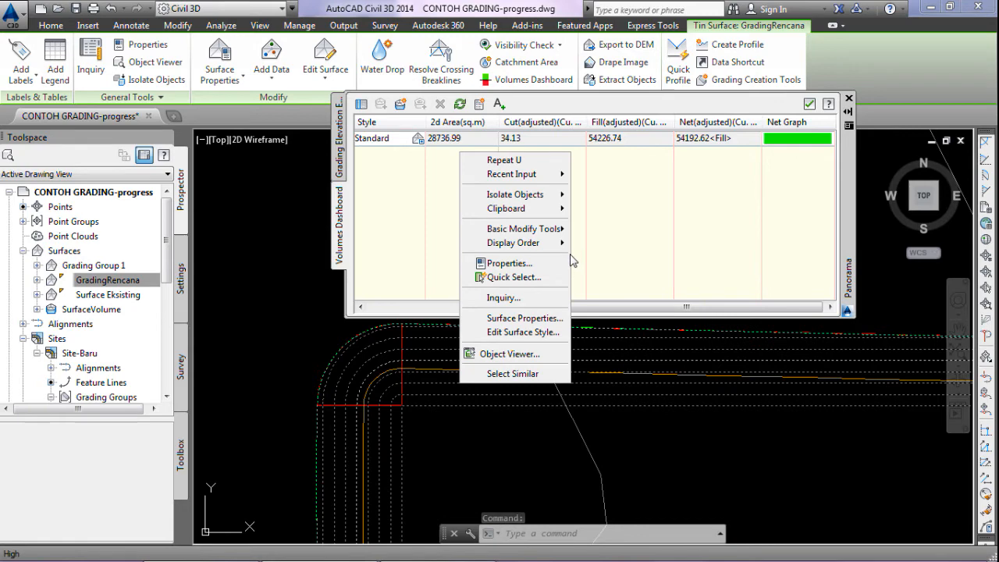
mouse_move(535, 246)
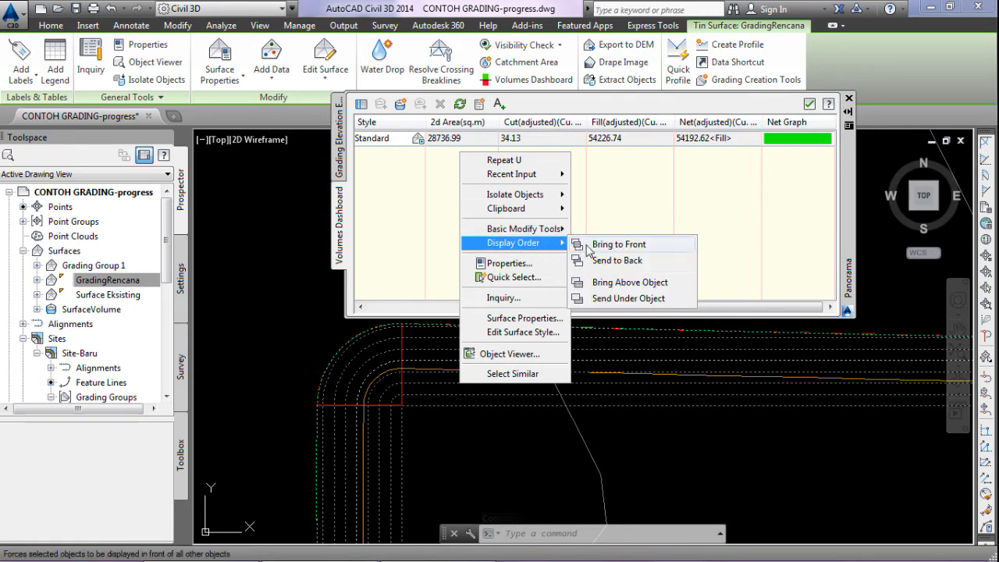
left_click(582, 257)
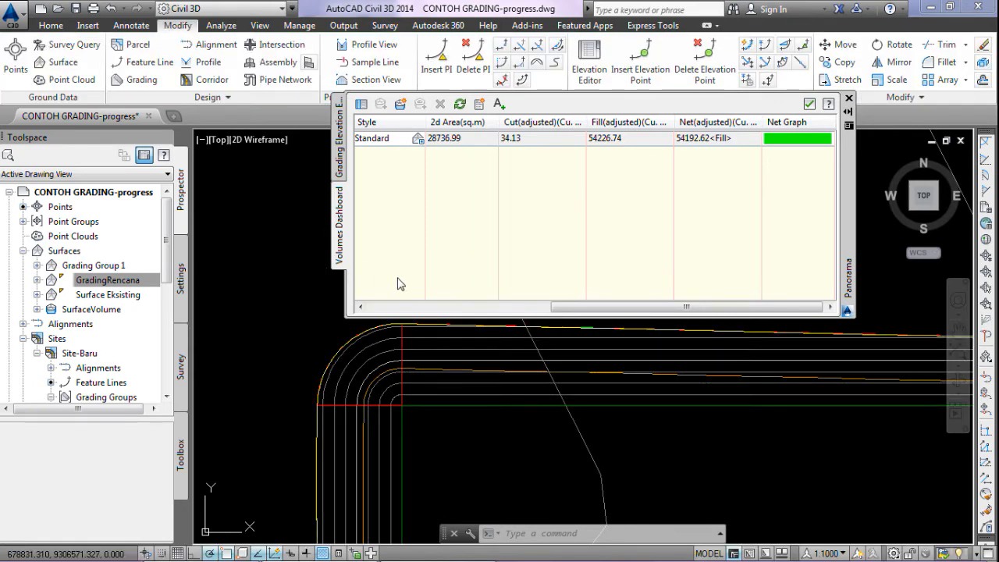
Step: Open the pad outline feature line in the grading elevation editor and enlarge it to show all elevation points
left_click(397, 403)
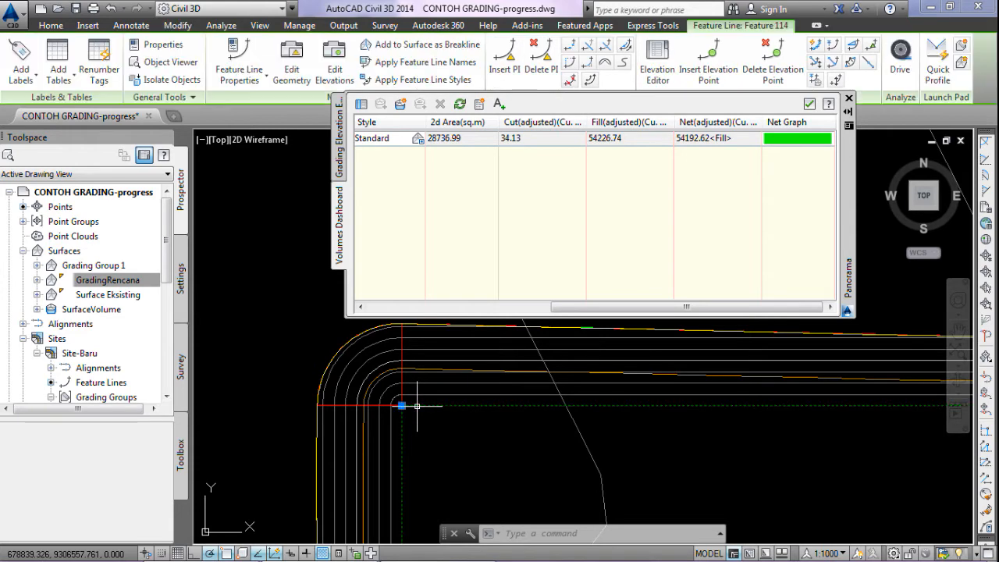
scroll(461, 328, "down", 5)
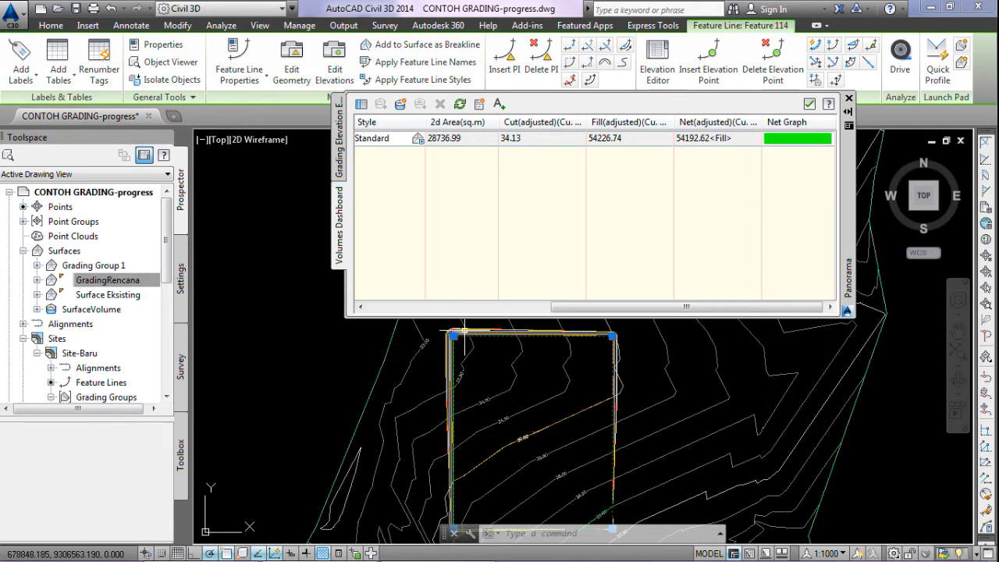
scroll(492, 367, "down", 4)
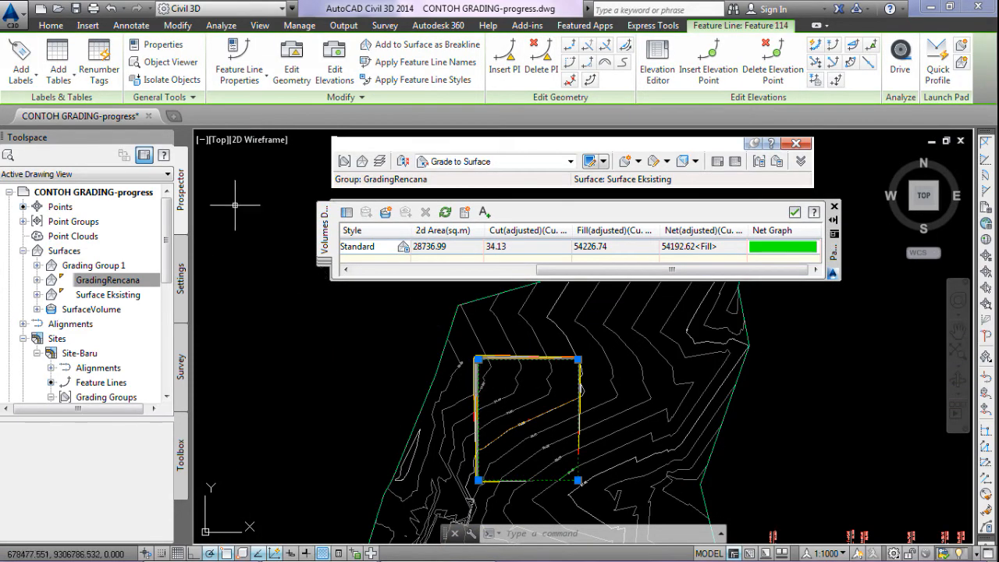
left_click(657, 64)
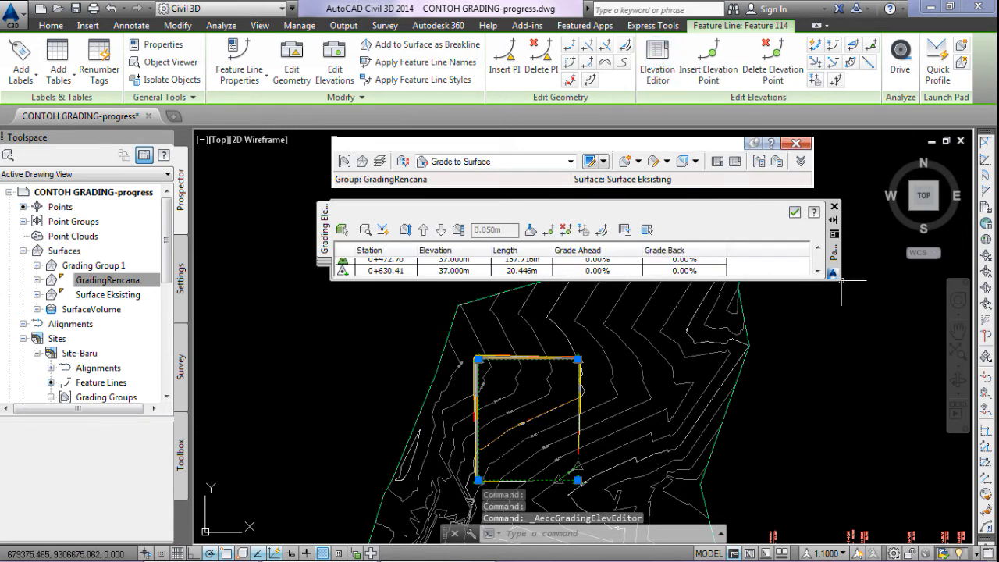
left_click_drag(756, 279, 741, 398)
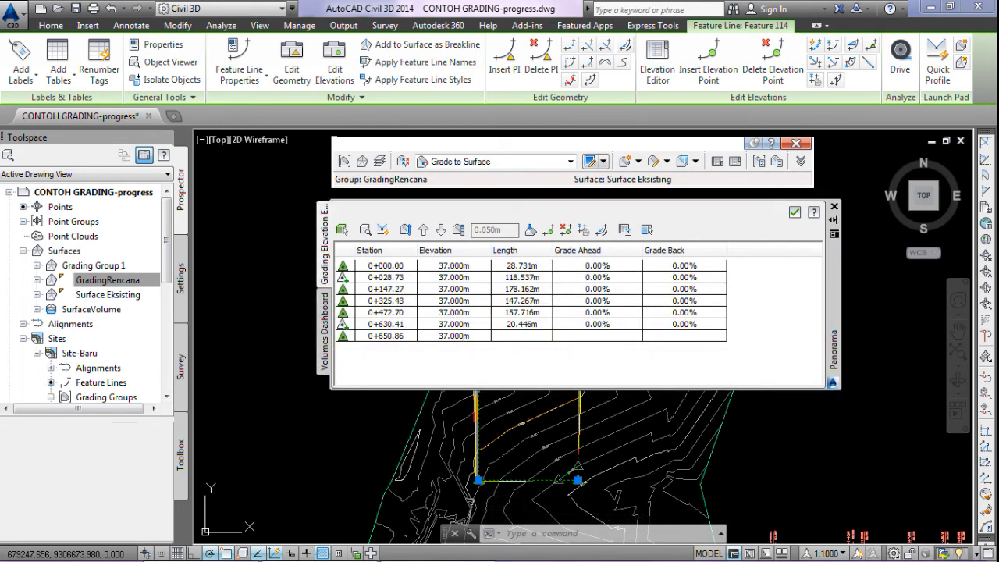
Step: Set the elevation of all the pad feature line's points to 36 m
middle_click_drag(527, 439, 552, 498)
scroll(546, 481, "up", 5)
scroll(551, 419, "down", 1)
scroll(590, 448, "up", 3)
scroll(557, 425, "down", 2)
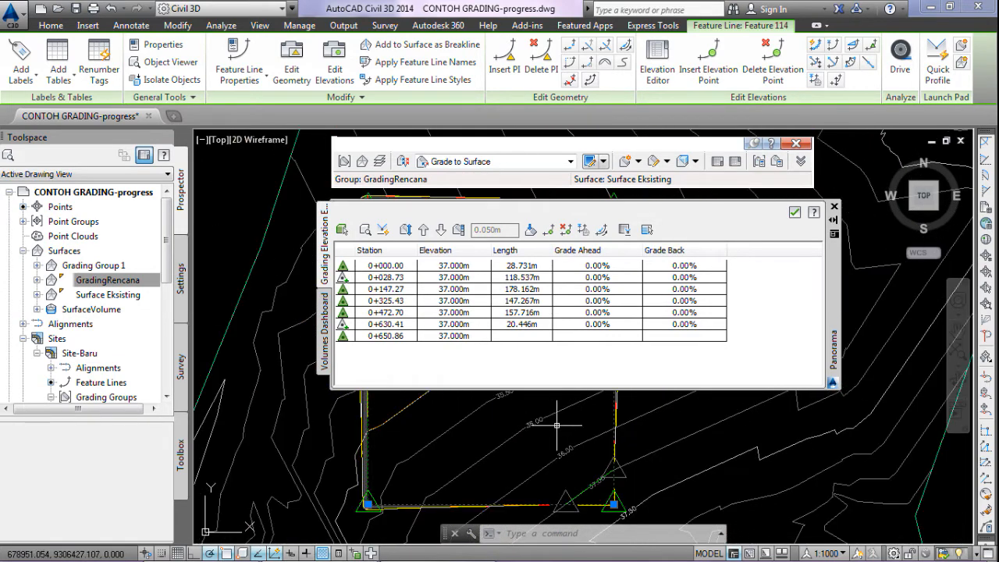
scroll(557, 426, "up", 2)
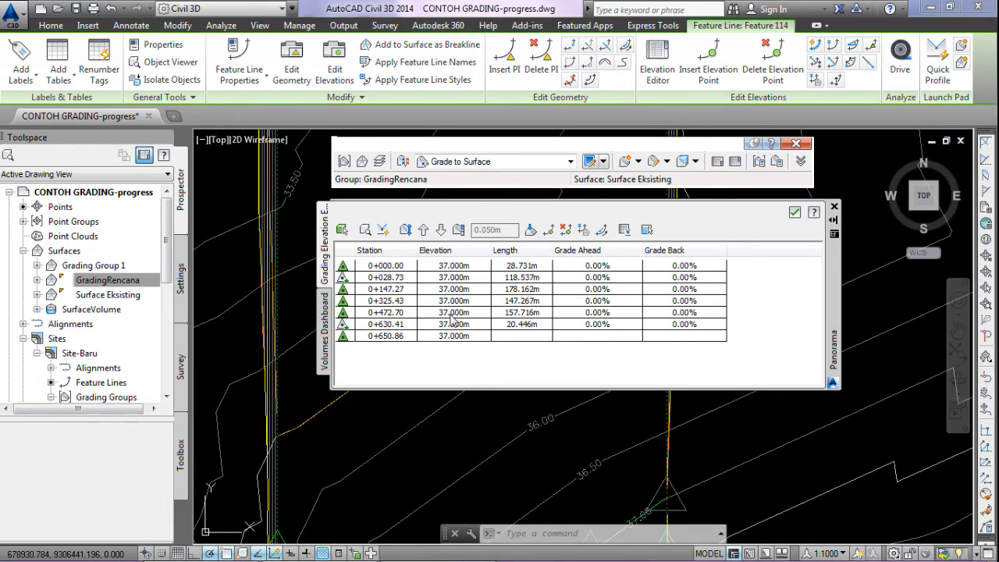
left_click(457, 266)
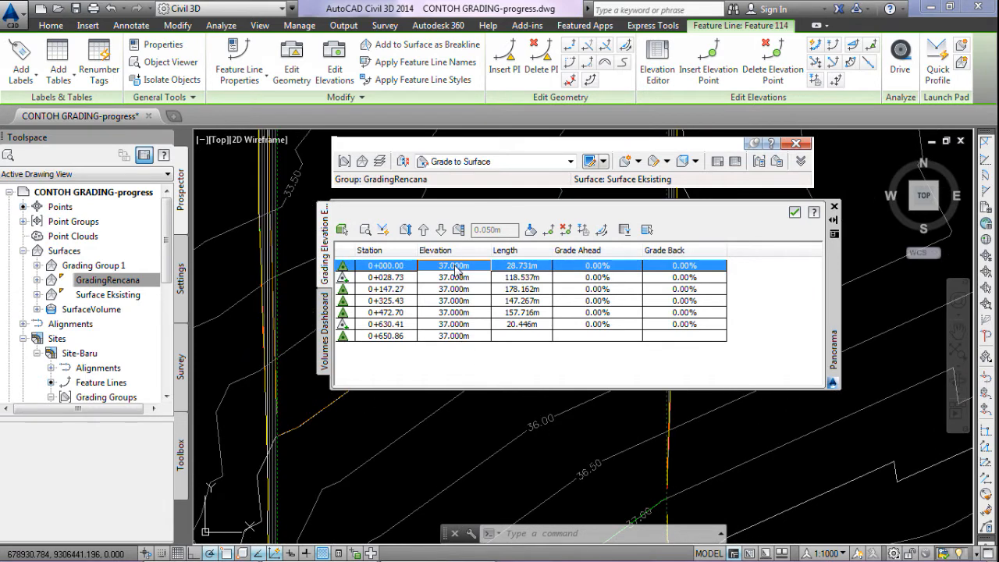
left_click(451, 338, "shift")
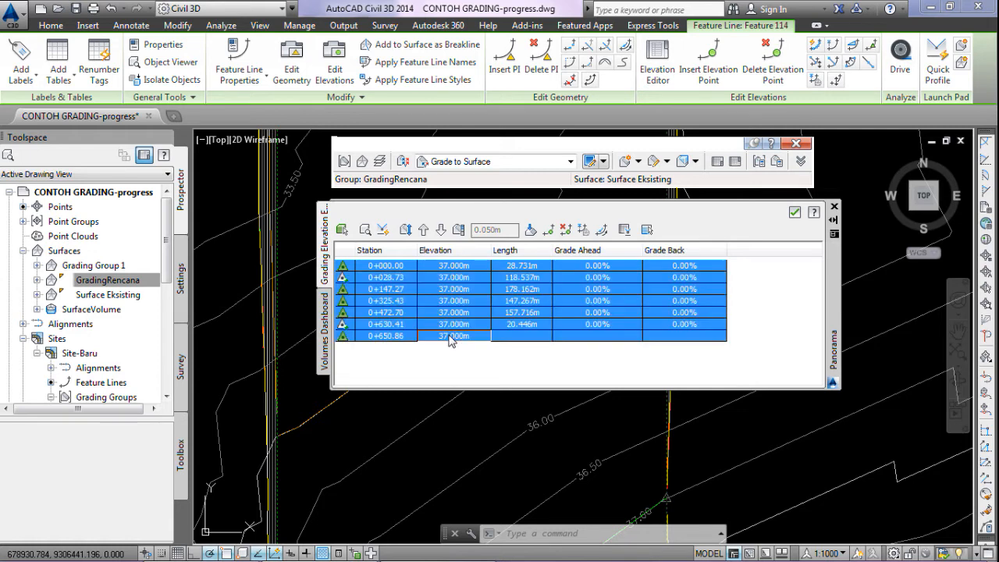
left_click(451, 336)
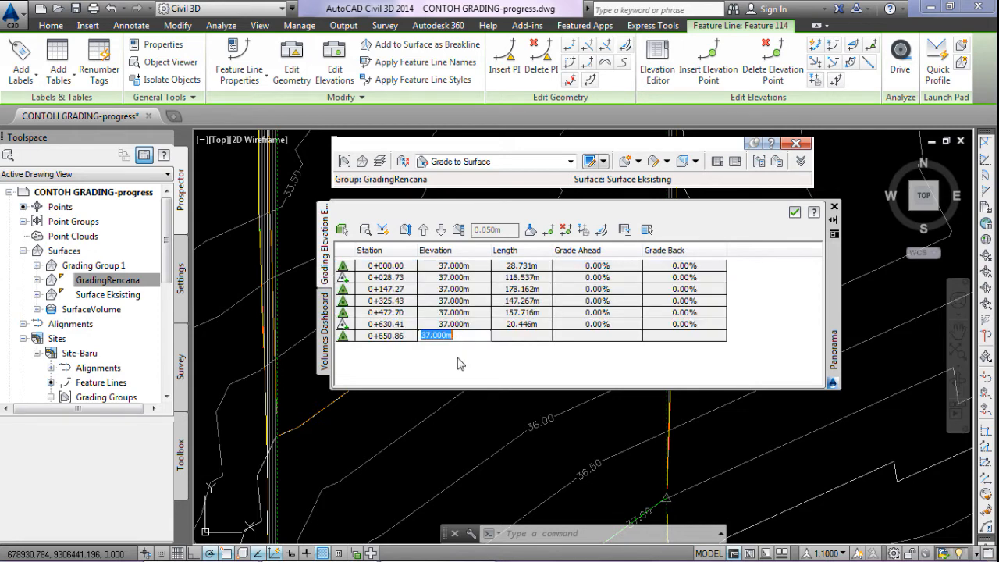
type("3")
key("Return")
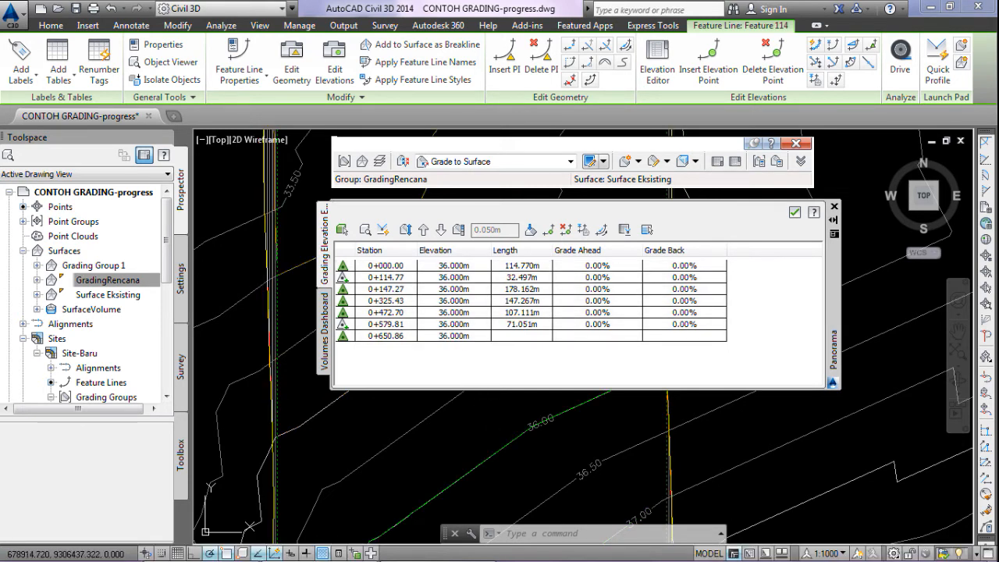
Step: Examine the regraded slopes around the pad's corners and read the updated cut, fill and net volumes
scroll(464, 382, "down", 5)
mouse_move(782, 492)
middle_mouse_down()
mouse_move(823, 477)
mouse_move(344, 485)
middle_mouse_up()
scroll(353, 420, "up", 5)
middle_click_drag(353, 420, 305, 420)
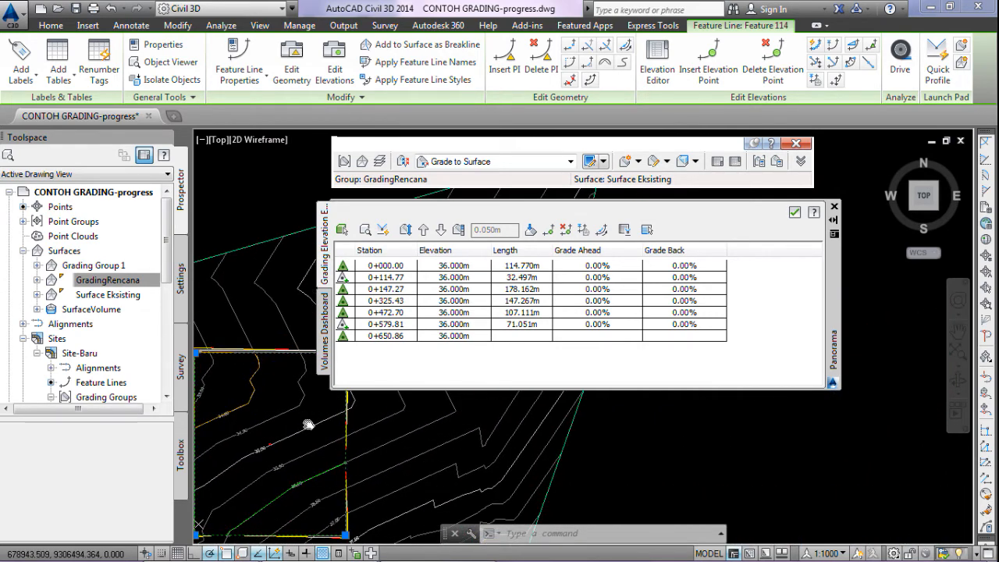
scroll(305, 420, "down", 2)
scroll(214, 379, "up", 2)
scroll(214, 378, "up", 2)
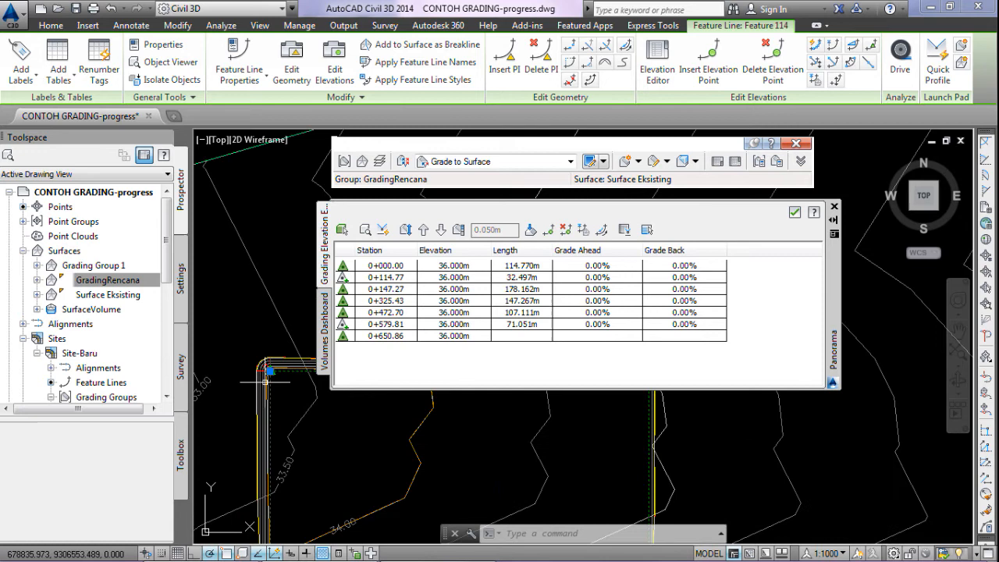
scroll(265, 371, "down", 3)
scroll(359, 480, "up", 6)
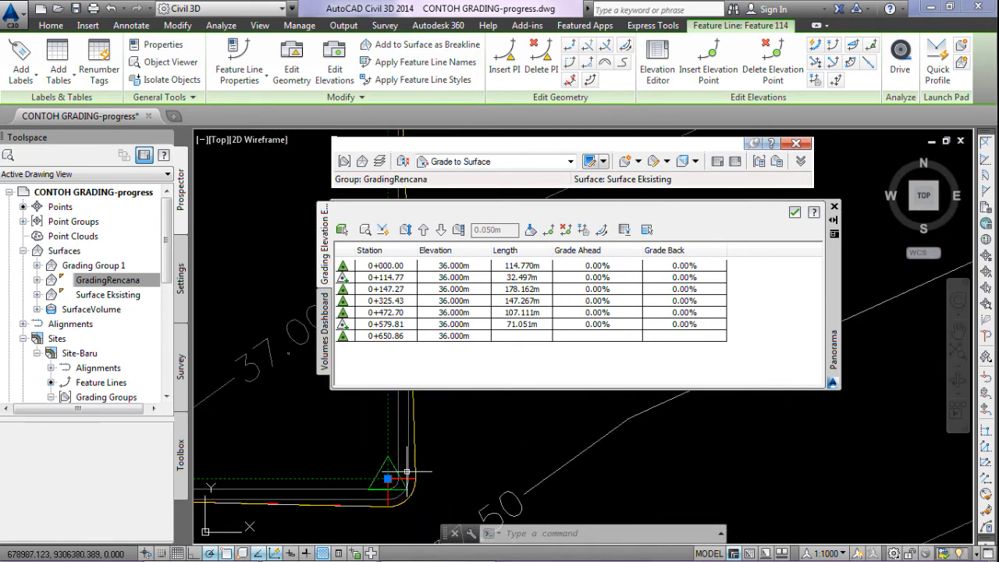
scroll(405, 478, "down", 3)
scroll(405, 473, "down", 2)
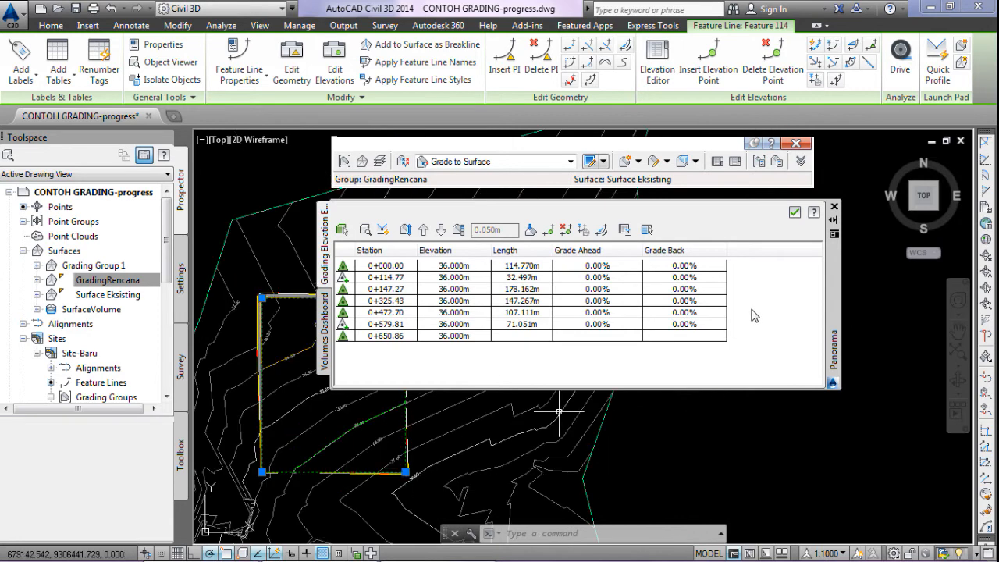
left_click(328, 316)
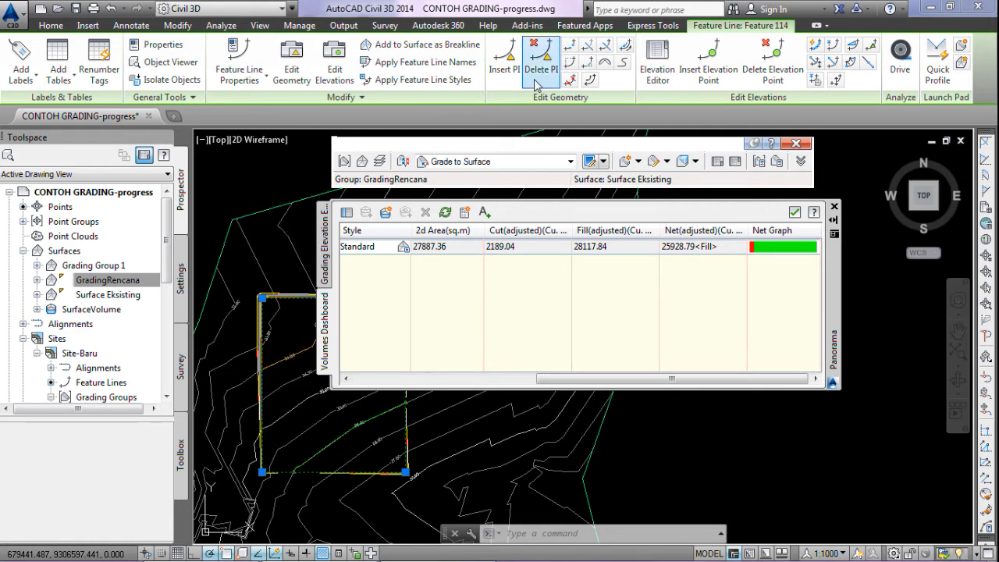
Step: Set the elevation increment to 1 m and lower the whole pad feature line once, to 35 m
left_click(325, 243)
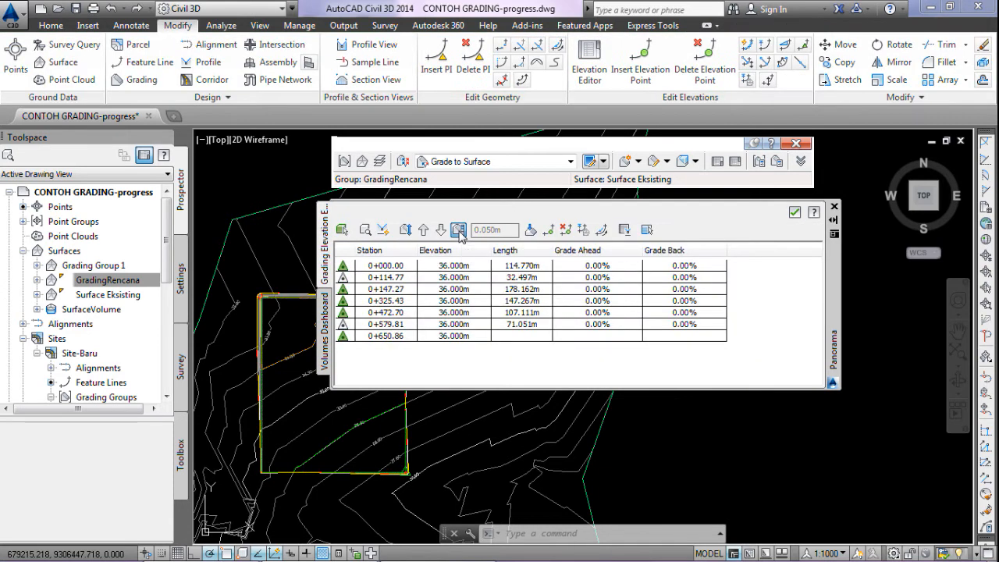
left_click(492, 229)
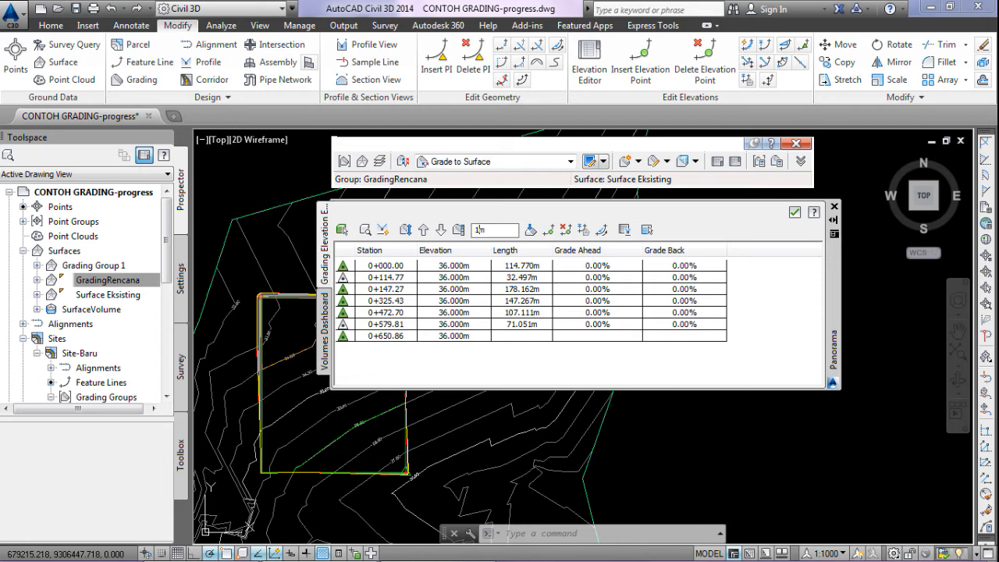
key("Return")
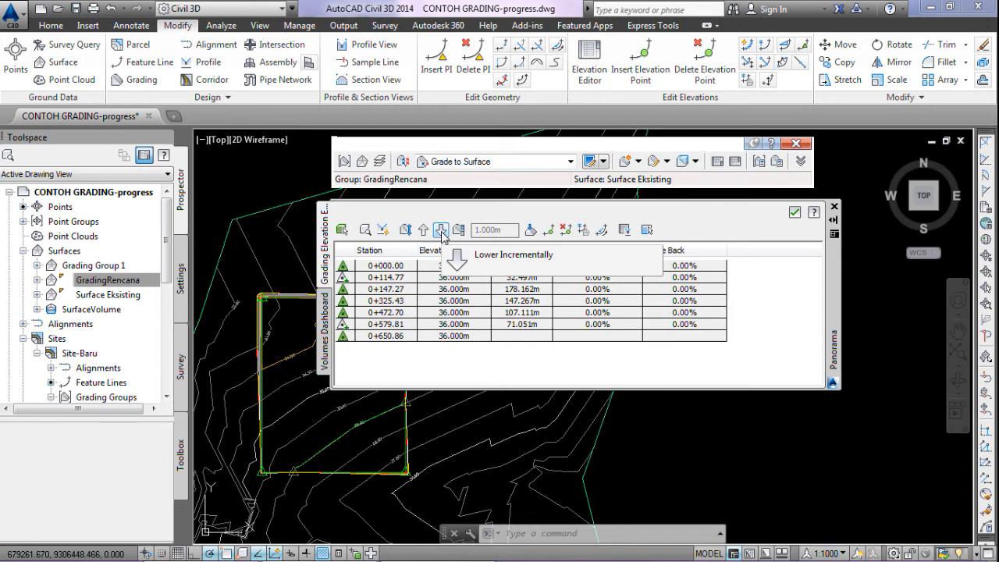
left_click(441, 230)
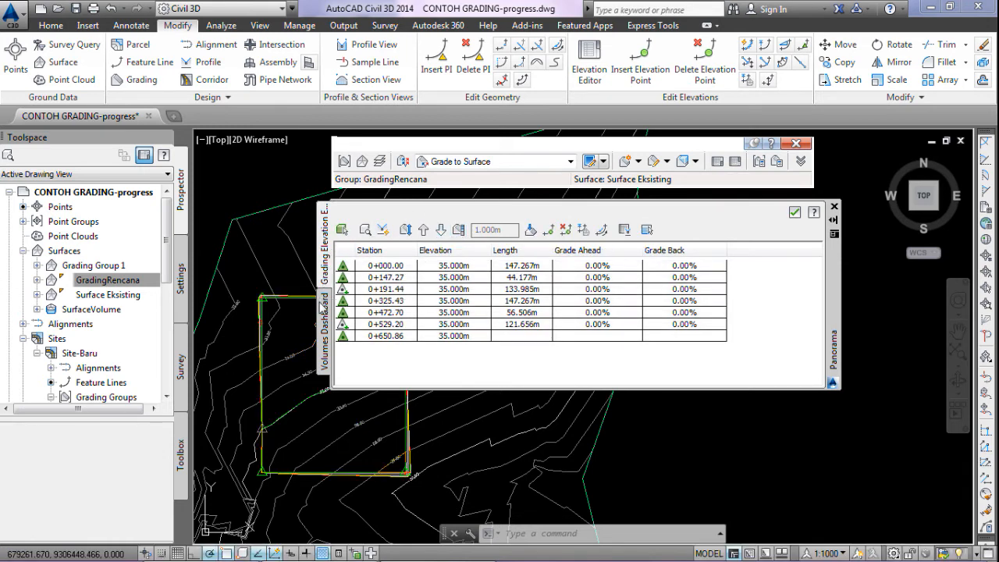
Step: Check the cut, fill and net volumes for the pad at 35 m against its elevations and view
left_click(326, 321)
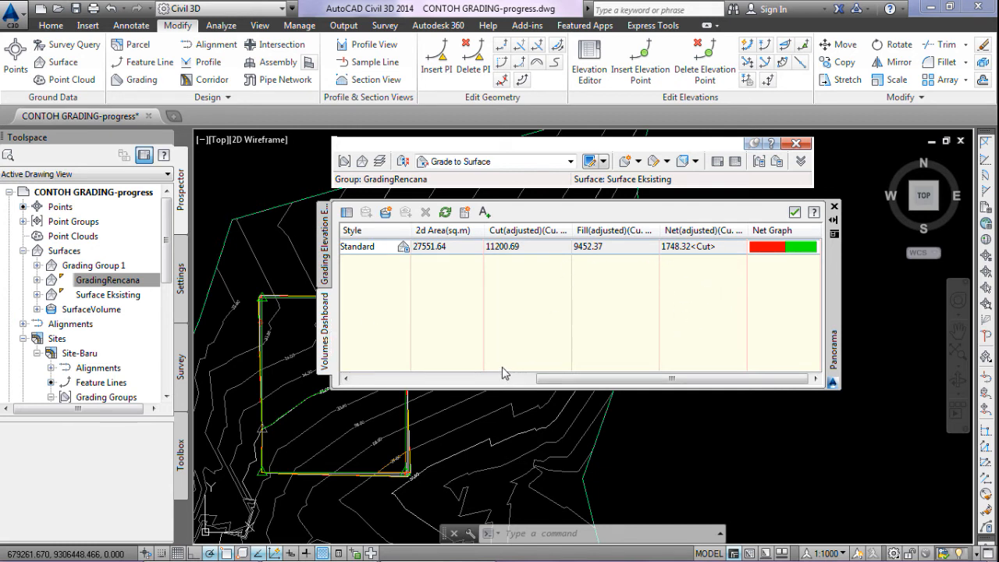
left_click(326, 257)
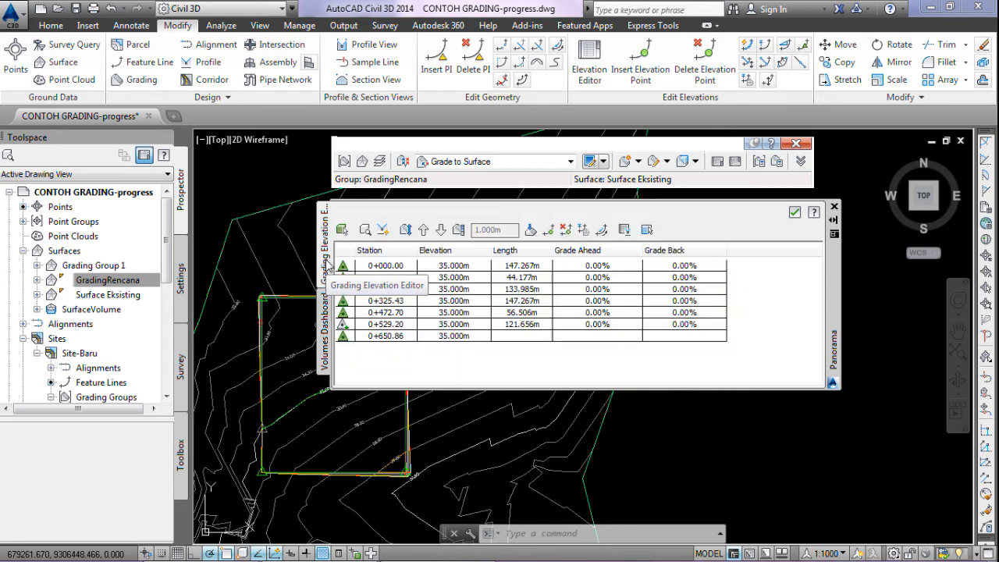
left_click(326, 327)
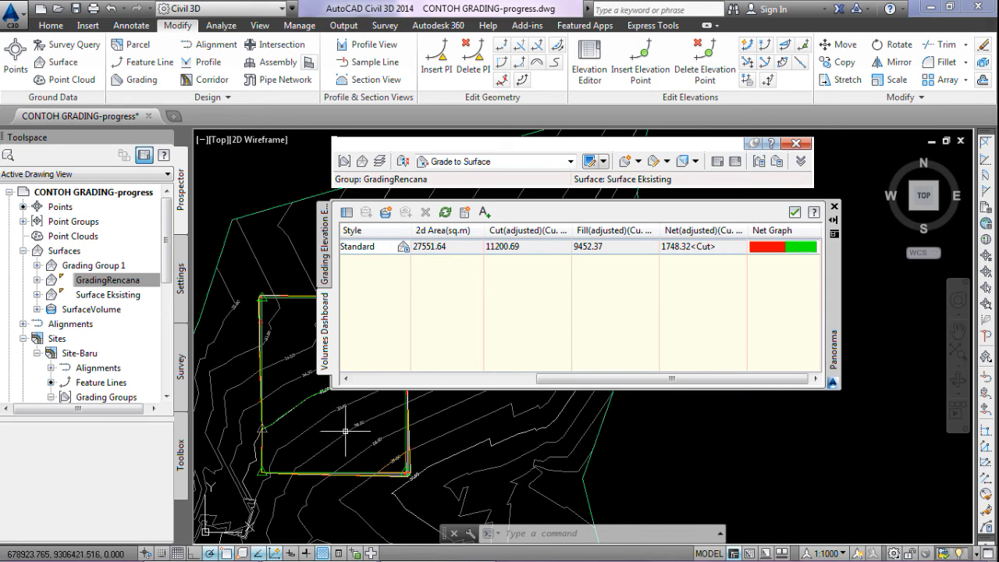
middle_click_drag(330, 420, 526, 486)
scroll(570, 460, "down", 4)
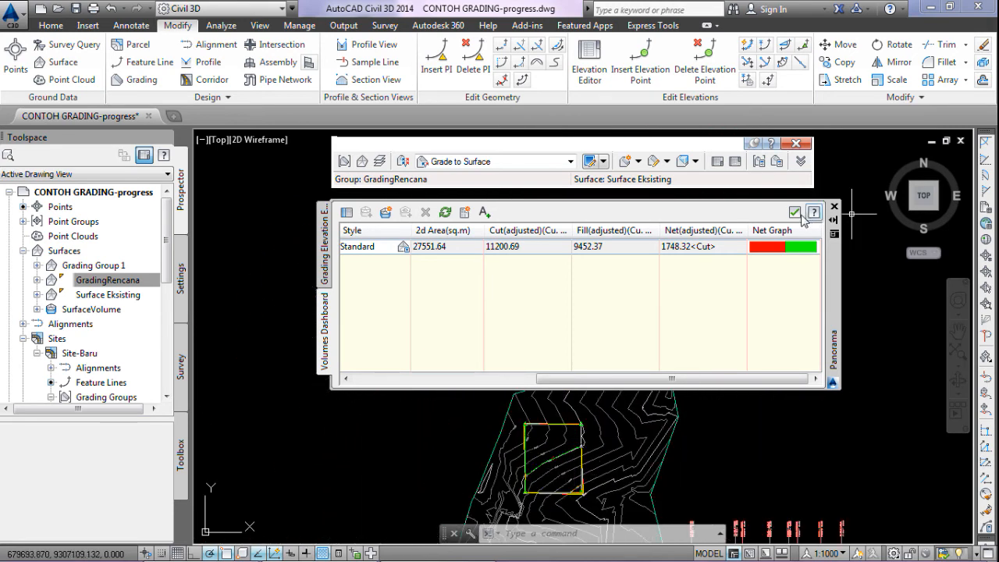
Step: Move the volume results clear of the pad, select SurfaceVolume at the pad's corner, and show it in the Object Viewer
left_click_drag(835, 295, 519, 295)
scroll(585, 447, "up", 4)
middle_click_drag(557, 484, 897, 461)
scroll(698, 336, "up", 10)
scroll(709, 294, "up", 5)
left_click(682, 333)
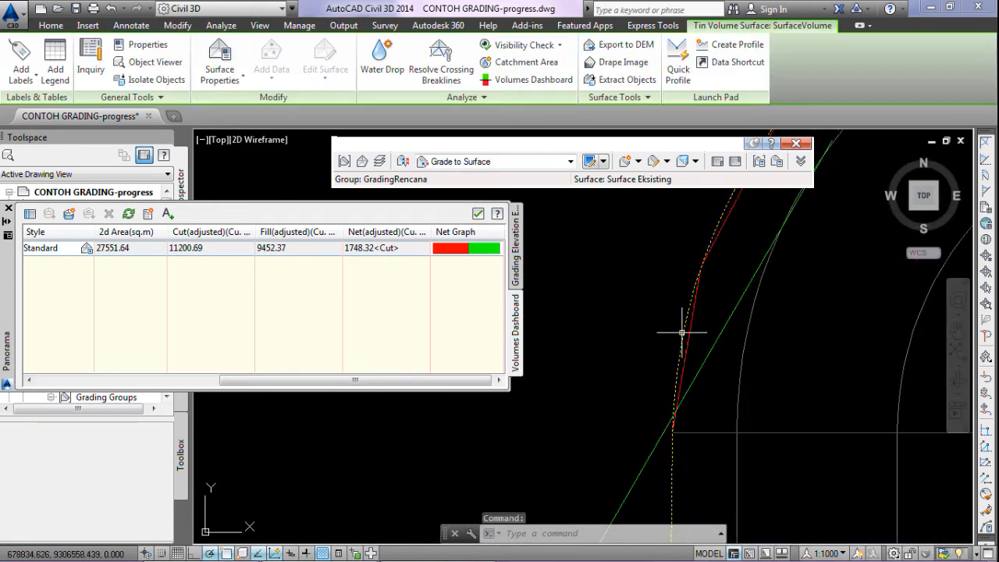
right_click(682, 332)
left_click(730, 304)
Step: Inspect the SurfaceVolume surface in 3D from several oblique angles in the Object Viewer
mouse_move(591, 362)
left_mouse_down()
mouse_move(674, 288)
mouse_move(611, 288)
left_mouse_up()
left_click_drag(598, 376, 512, 336)
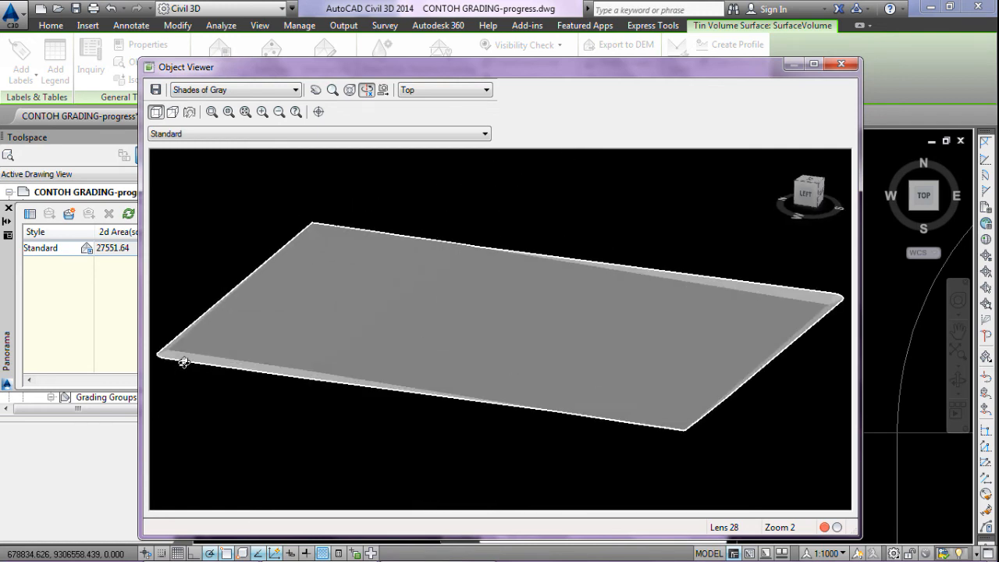
left_click_drag(687, 354, 622, 308)
scroll(554, 323, "down", 5)
left_click_drag(548, 321, 524, 339)
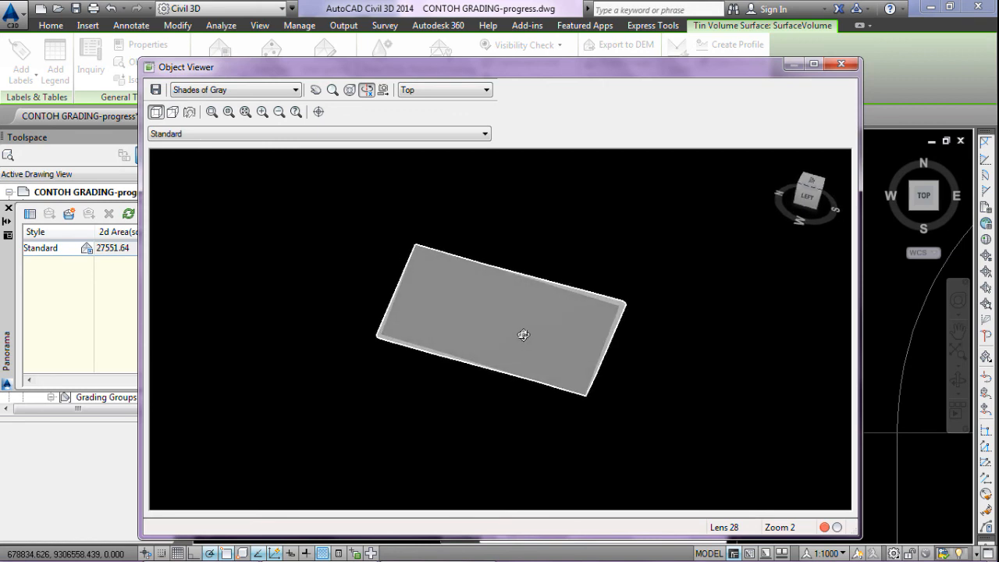